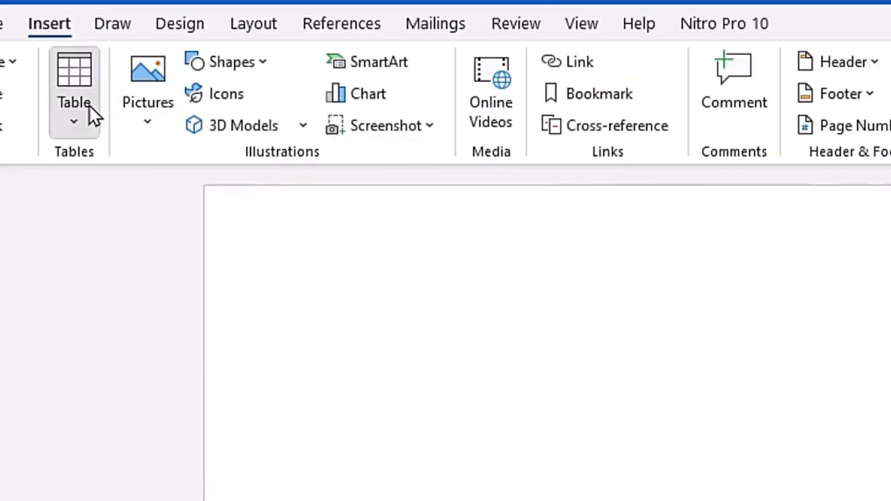
# Step: Insert a table of 7 columns by 6 rows and move the insertion point between the first cells of its second row
pyautogui.click(456, 332)
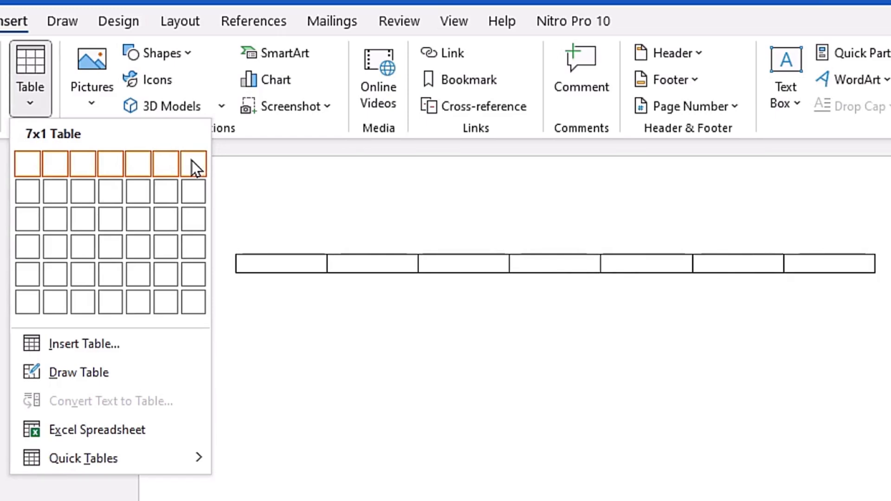
pyautogui.click(197, 304)
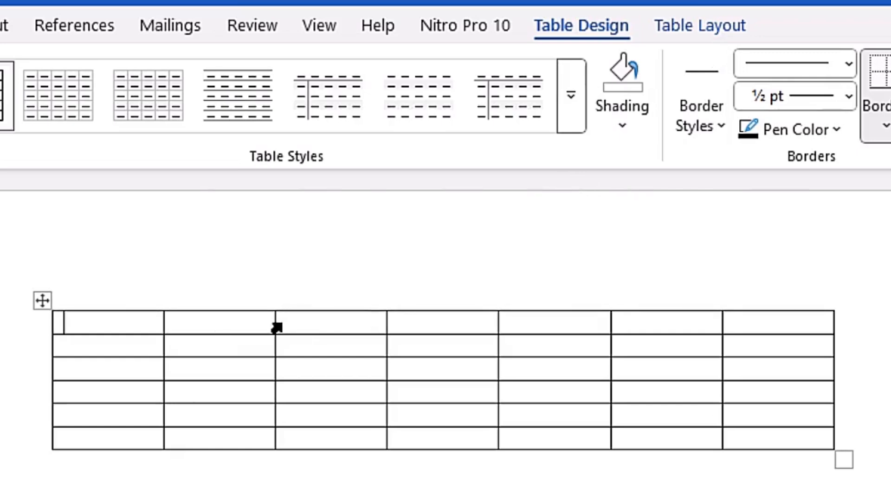
pyautogui.click(96, 499)
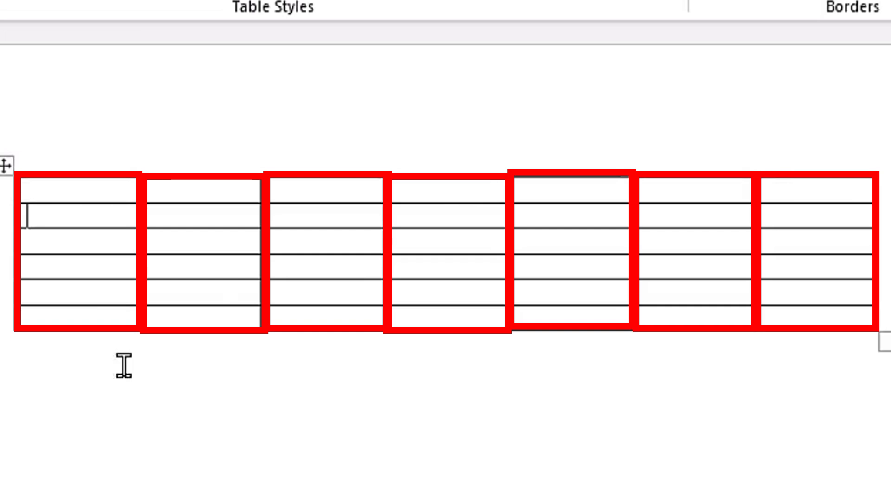
pyautogui.press('Tab')
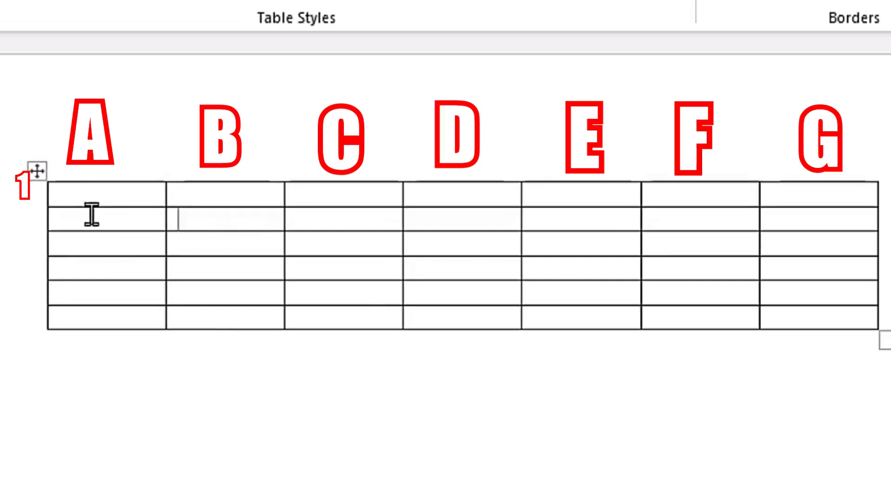
pyautogui.click(114, 216)
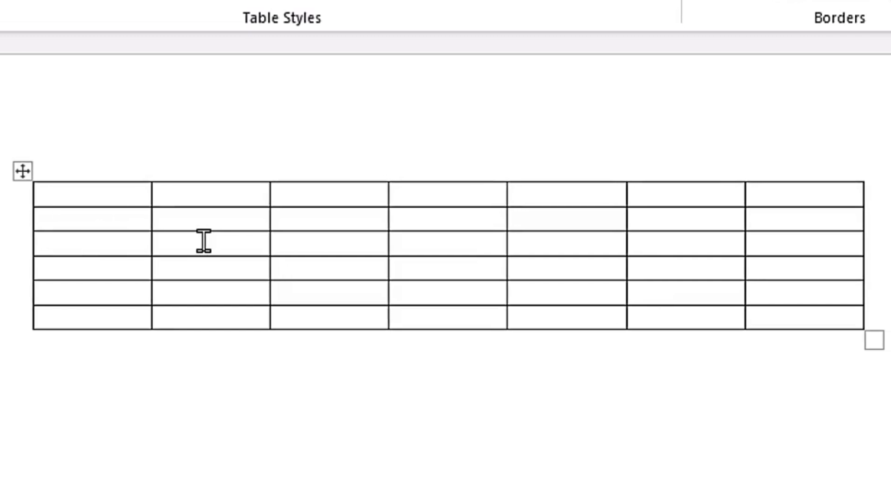
# Step: Add a new row below the last row of the table
pyautogui.click(103, 221)
pyautogui.moveTo(99, 316); pyautogui.dragTo(433, 323)
pyautogui.click(232, 323)
pyautogui.moveTo(23, 330)
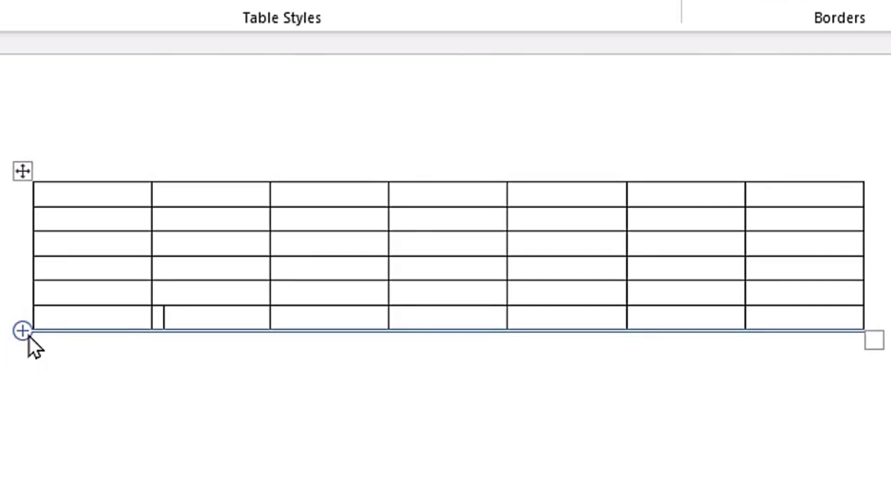
pyautogui.click(28, 336)
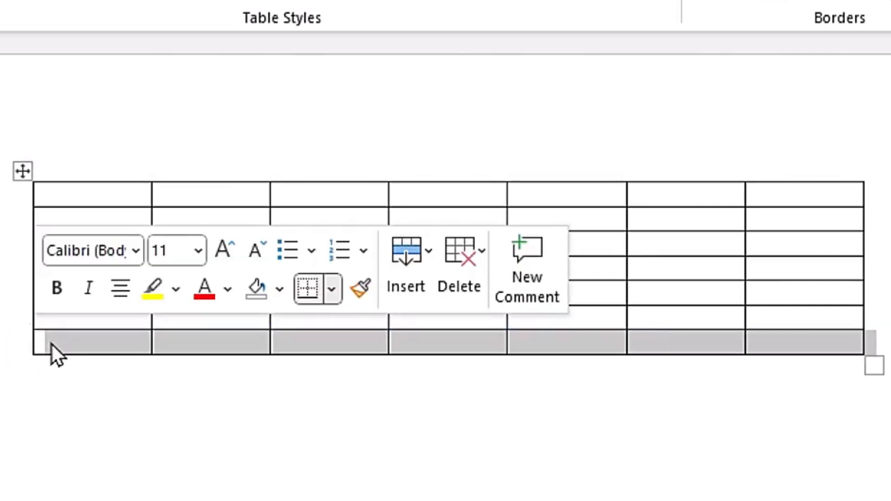
pyautogui.click(167, 343)
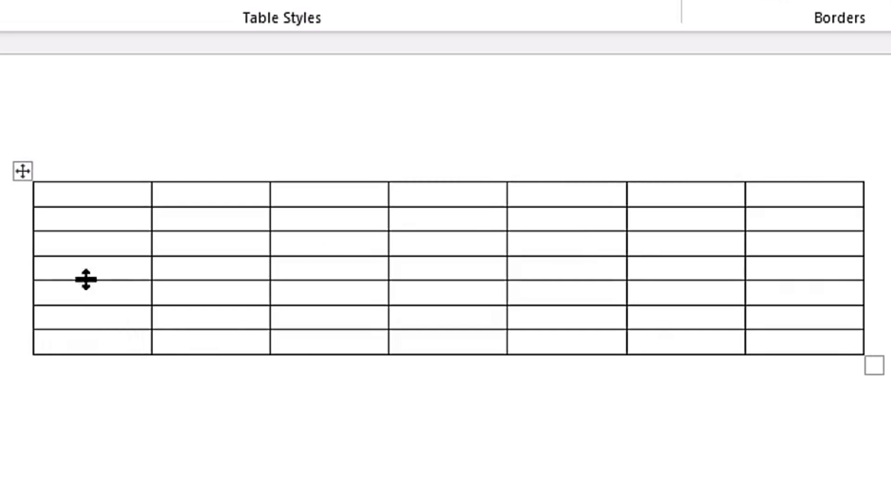
# Step: Insert a new row between the fourth and fifth rows of the table
pyautogui.moveTo(73, 267); pyautogui.dragTo(302, 261)
pyautogui.moveTo(70, 293); pyautogui.dragTo(301, 292)
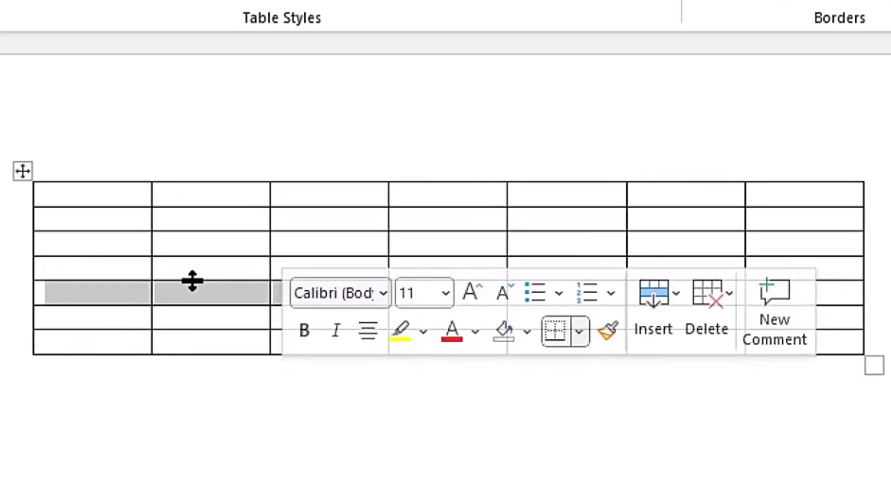
pyautogui.click(202, 291)
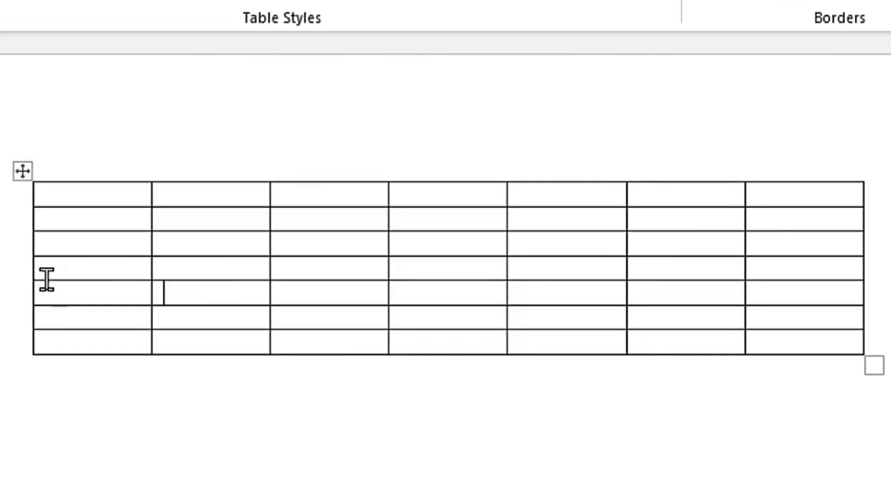
pyautogui.moveTo(26, 289)
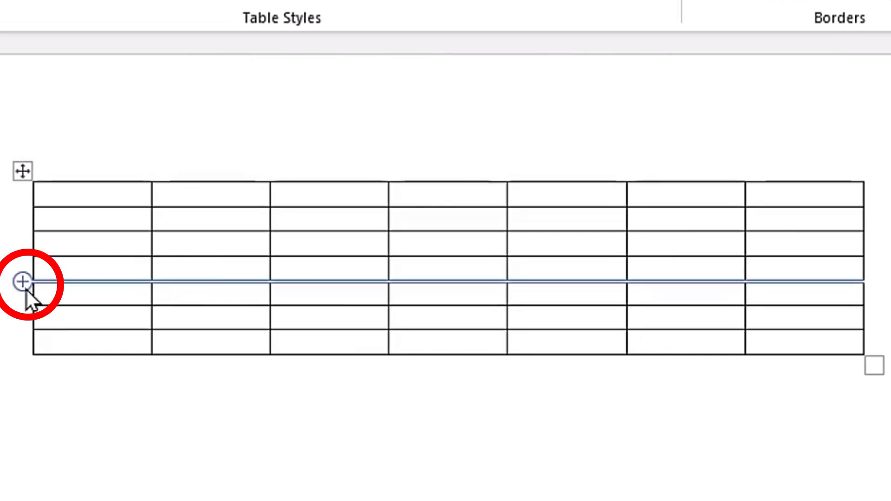
pyautogui.click(27, 290)
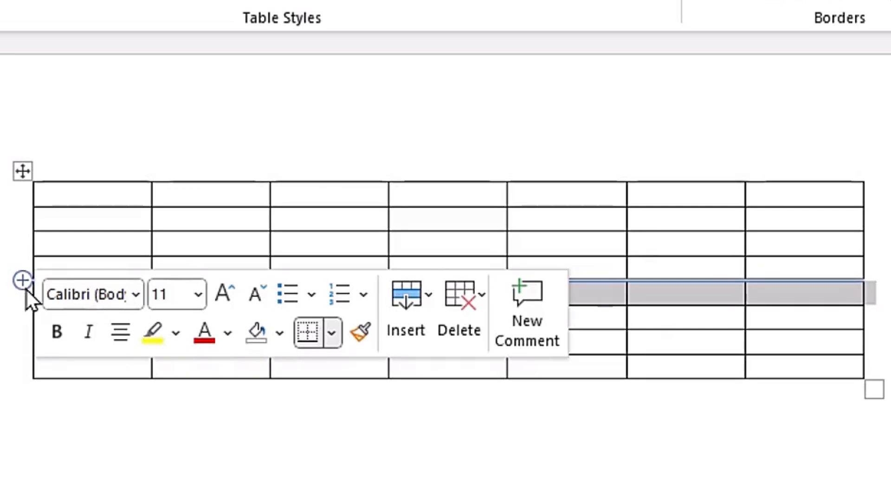
pyautogui.click(677, 292)
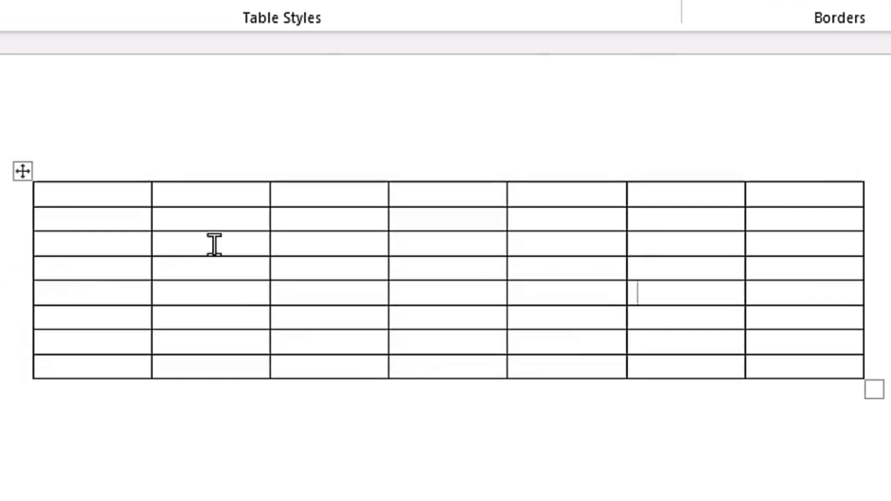
# Step: Insert a new column between the first and second columns of the table
pyautogui.moveTo(117, 197); pyautogui.dragTo(117, 351)
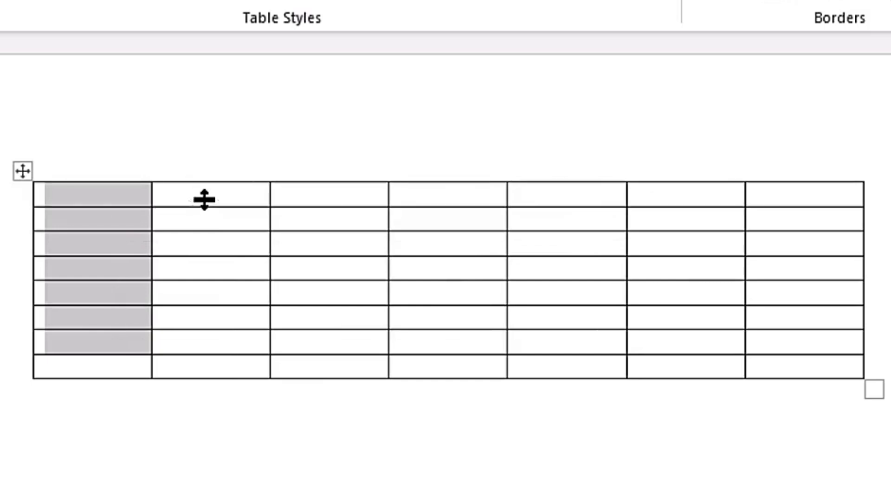
pyautogui.moveTo(204, 195); pyautogui.dragTo(205, 310)
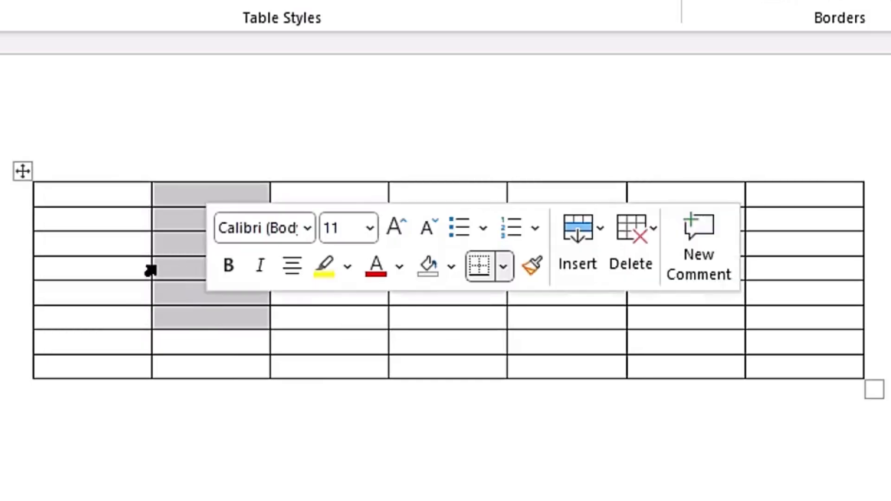
pyautogui.click(149, 272)
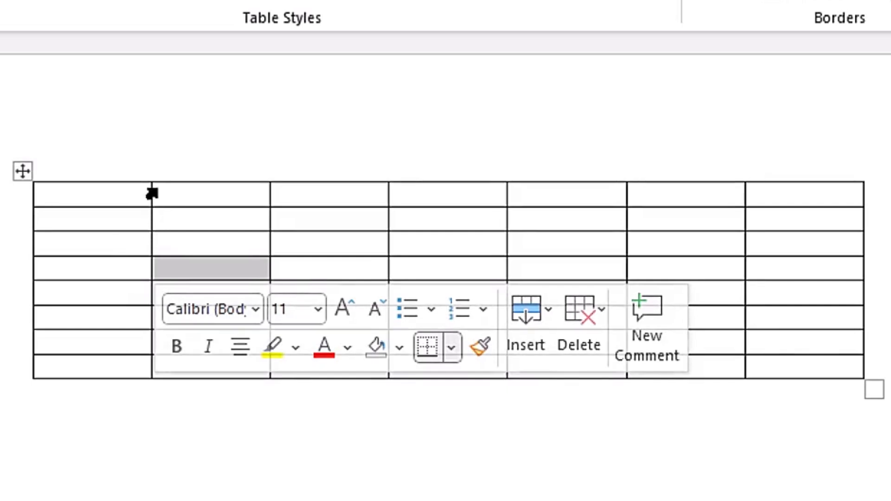
pyautogui.moveTo(144, 179)
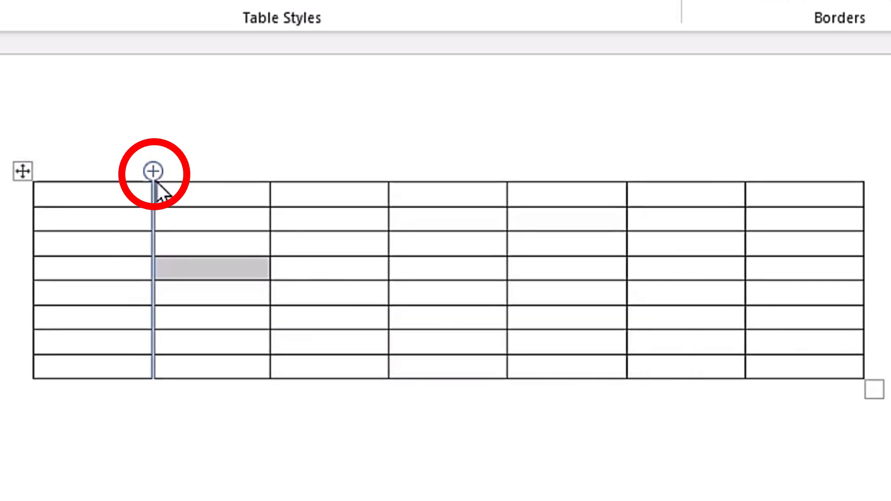
pyautogui.click(157, 180)
pyautogui.click(478, 219)
pyautogui.click(477, 220)
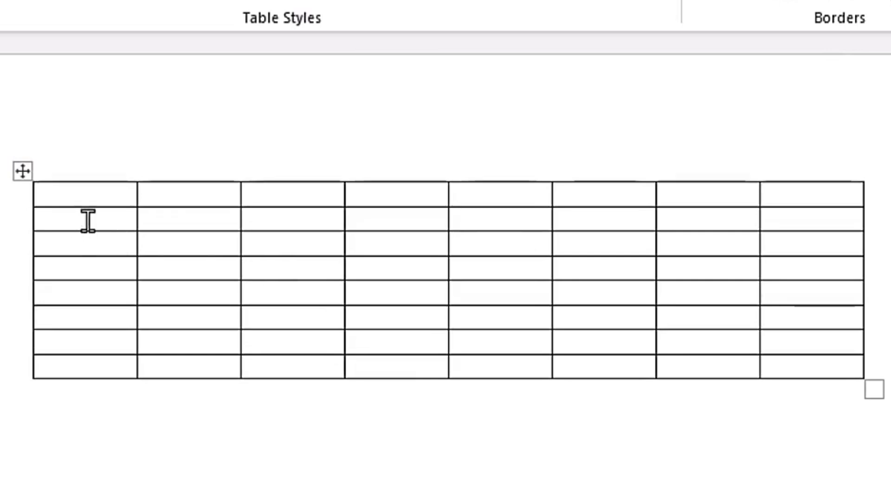
# Step: Try inserting a column to the left of the second column, and undo the insertion
pyautogui.moveTo(120, 195); pyautogui.dragTo(111, 255)
pyautogui.click(187, 201)
pyautogui.moveTo(188, 200); pyautogui.dragTo(195, 251)
pyautogui.click(181, 219)
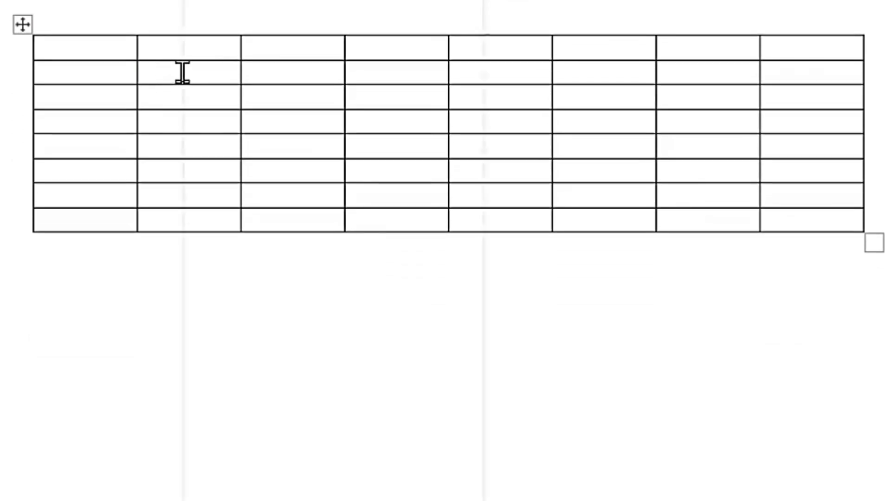
pyautogui.rightClick(182, 72)
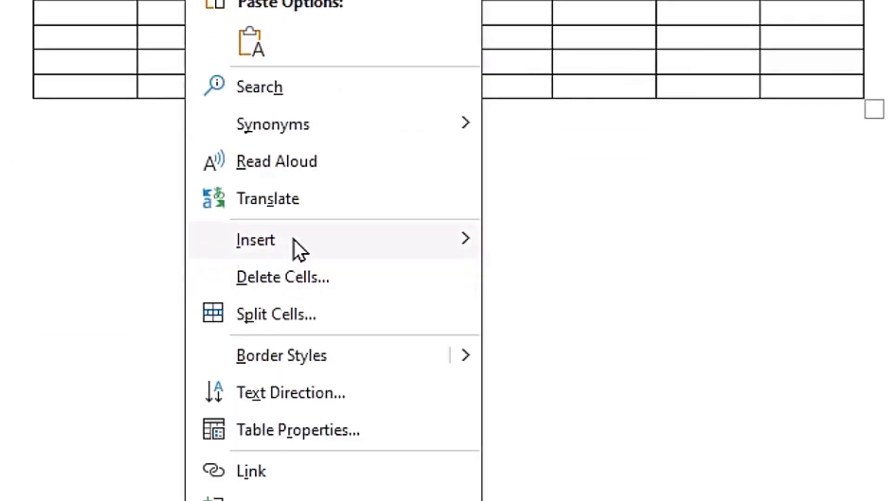
pyautogui.moveTo(293, 241)
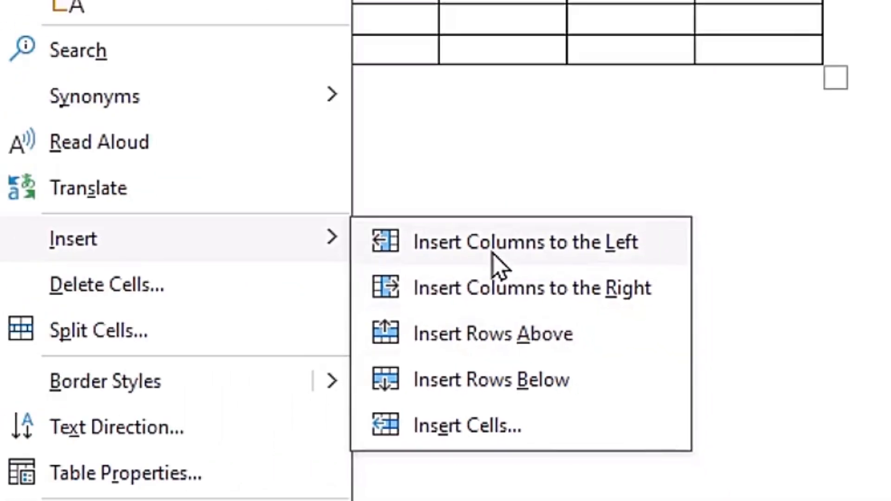
pyautogui.click(392, 135)
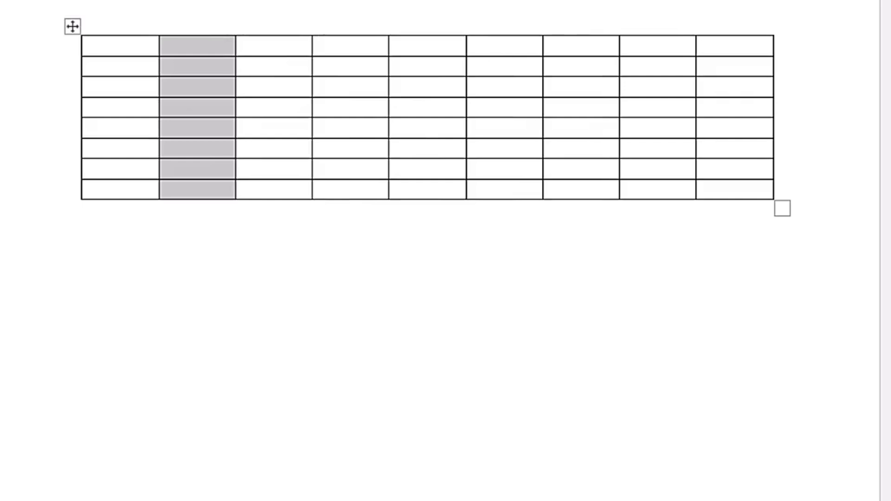
pyautogui.hotkey('ctrl', 'z')
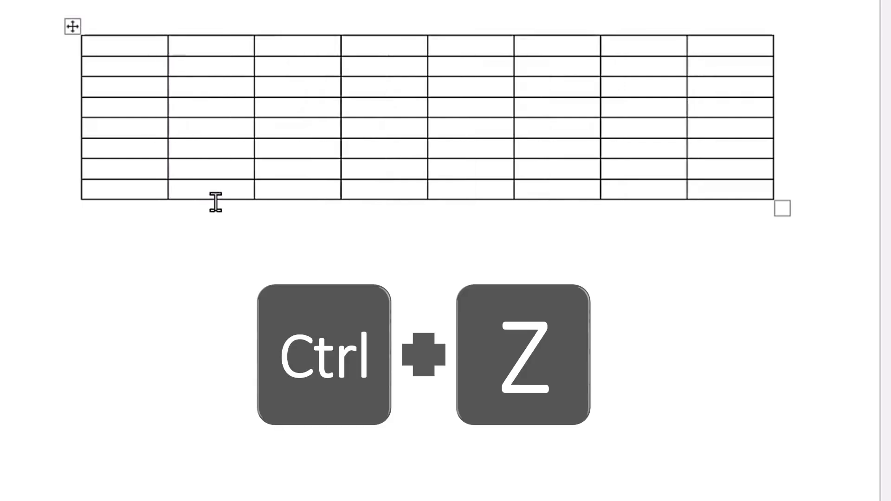
# Step: Insert a new row below the second row of the table
pyautogui.click(122, 66)
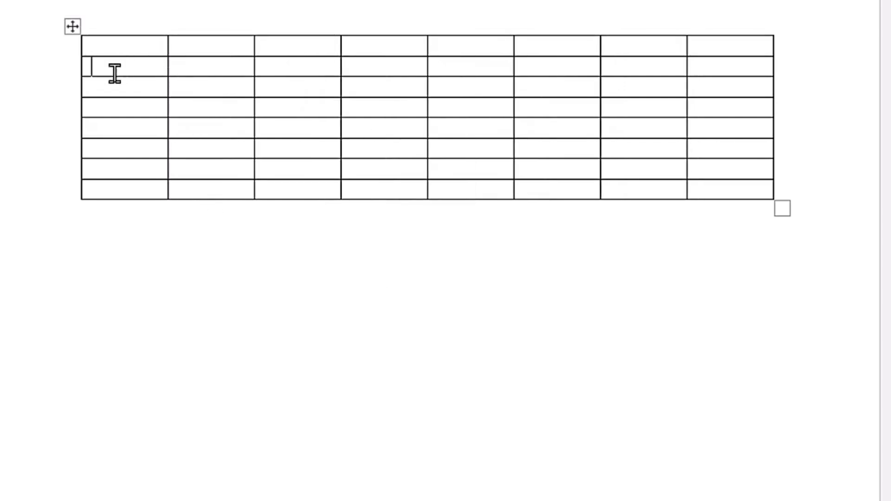
pyautogui.rightClick(123, 70)
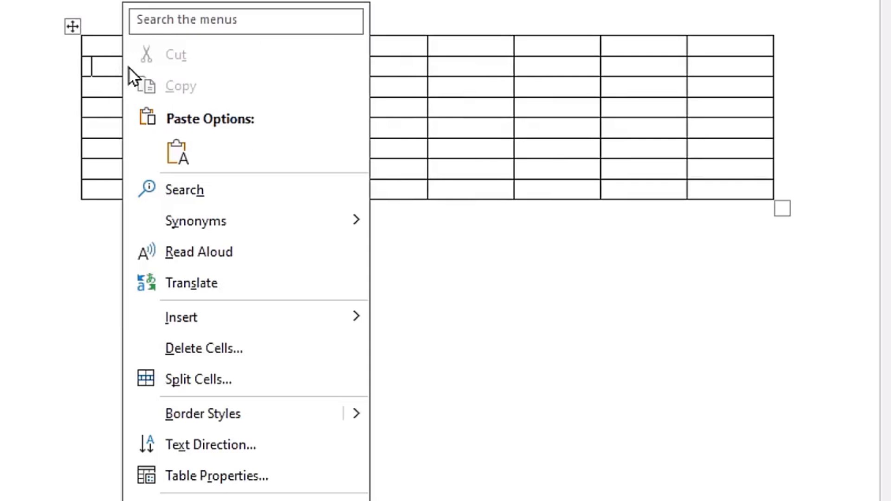
pyautogui.moveTo(264, 318)
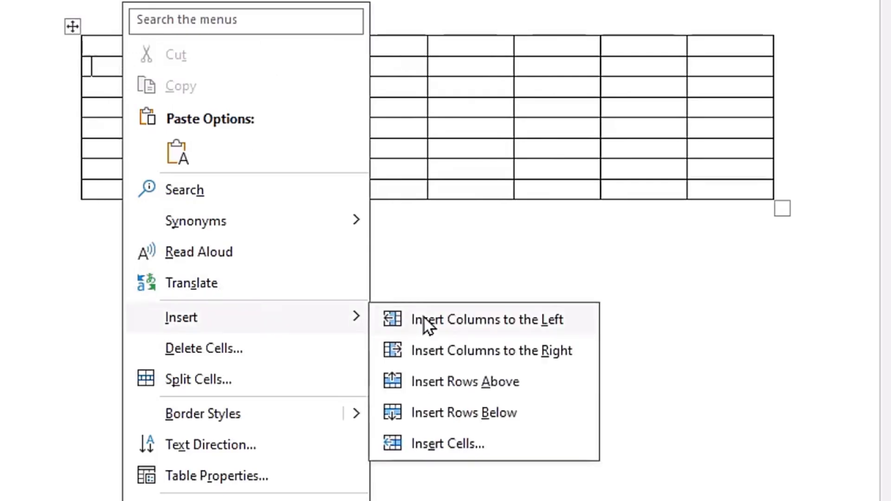
pyautogui.click(501, 413)
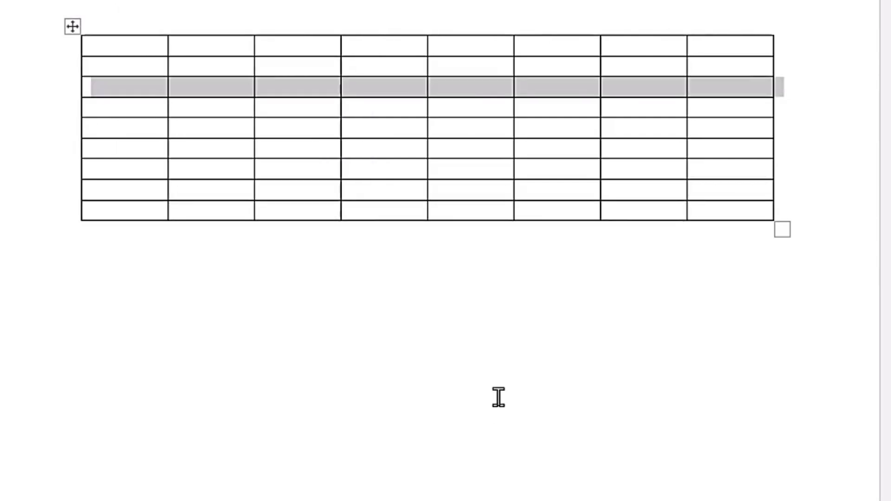
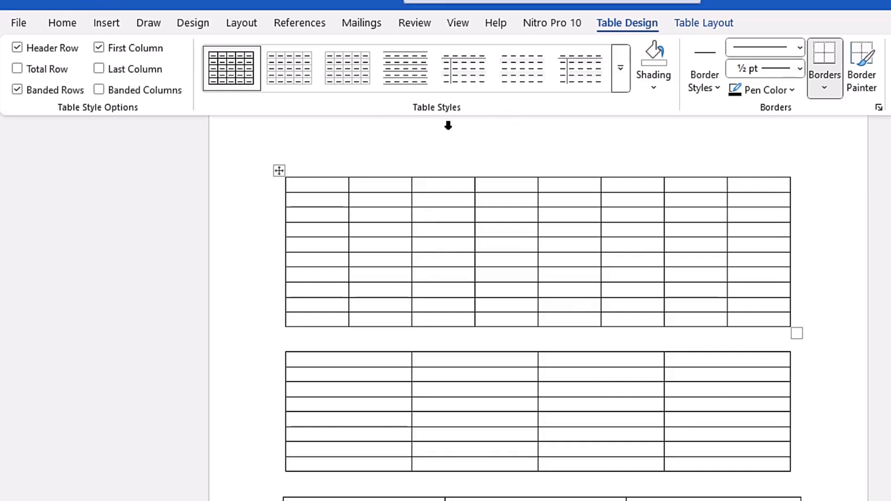
# Step: Browse the table styles and apply the black Grid Table 5 Dark style to the first table
pyautogui.click(622, 85)
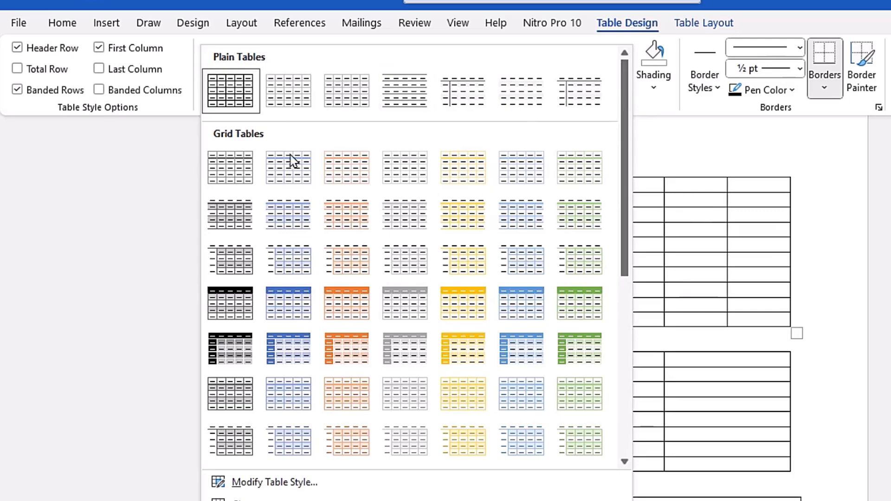
pyautogui.moveTo(626, 138)
pyautogui.mouseDown()
pyautogui.moveTo(629, 388)
pyautogui.moveTo(636, 145)
pyautogui.mouseUp()
pyautogui.scroll(1, 364, 143)
pyautogui.moveTo(624, 149); pyautogui.dragTo(660, 308)
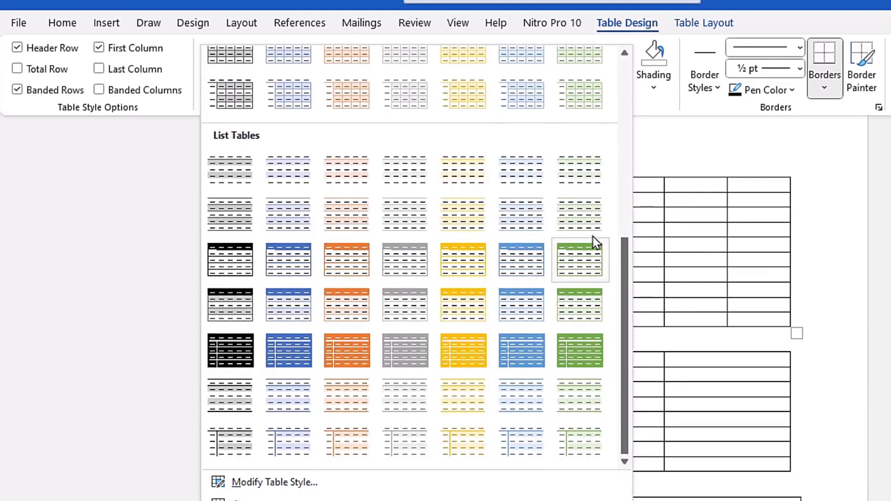
pyautogui.moveTo(628, 400); pyautogui.dragTo(626, 242)
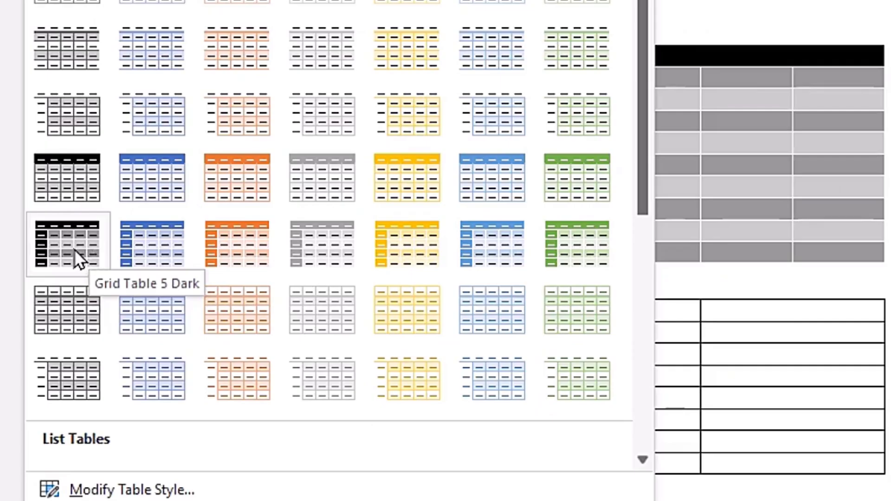
pyautogui.click(179, 209)
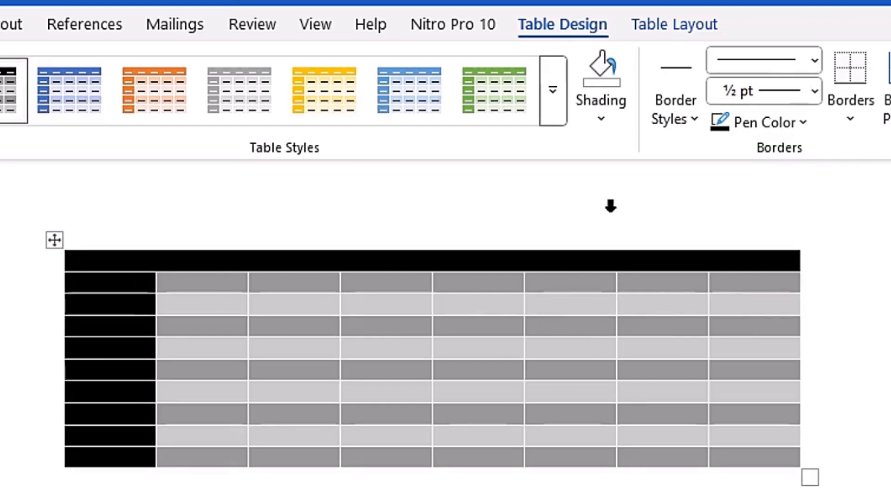
# Step: Examine the standard and custom colors available for shading the first table's header row
pyautogui.click(612, 118)
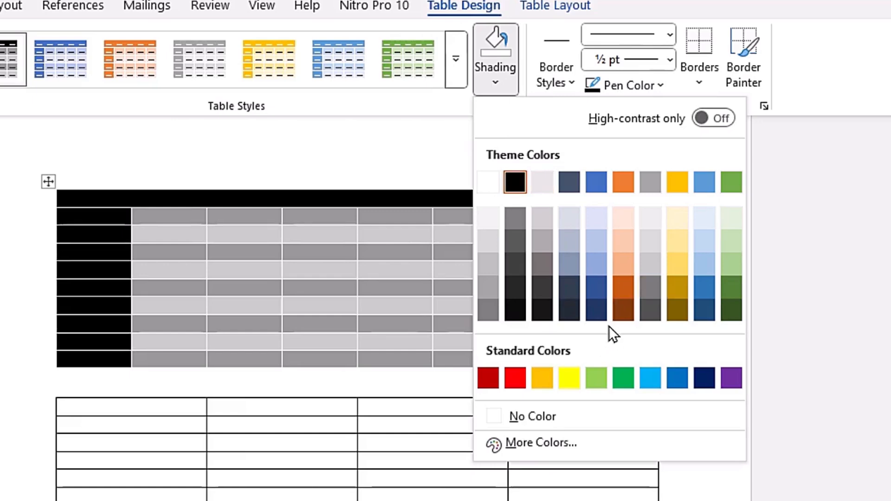
pyautogui.click(545, 443)
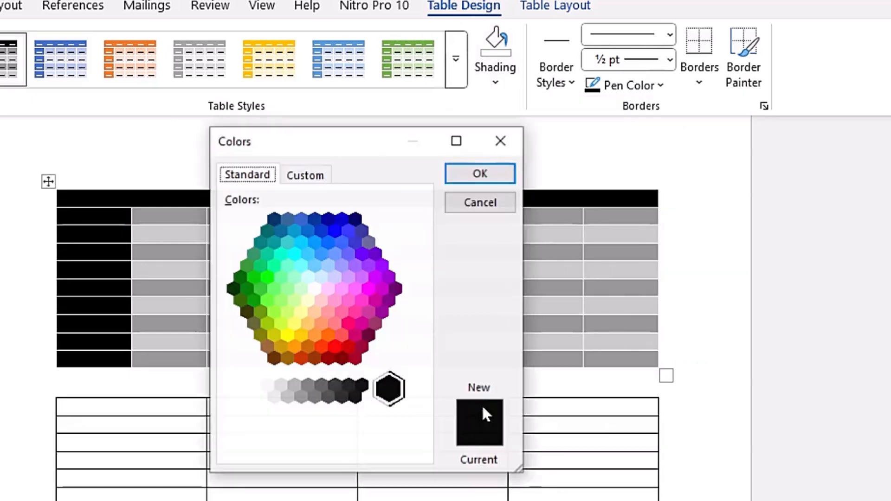
pyautogui.click(311, 178)
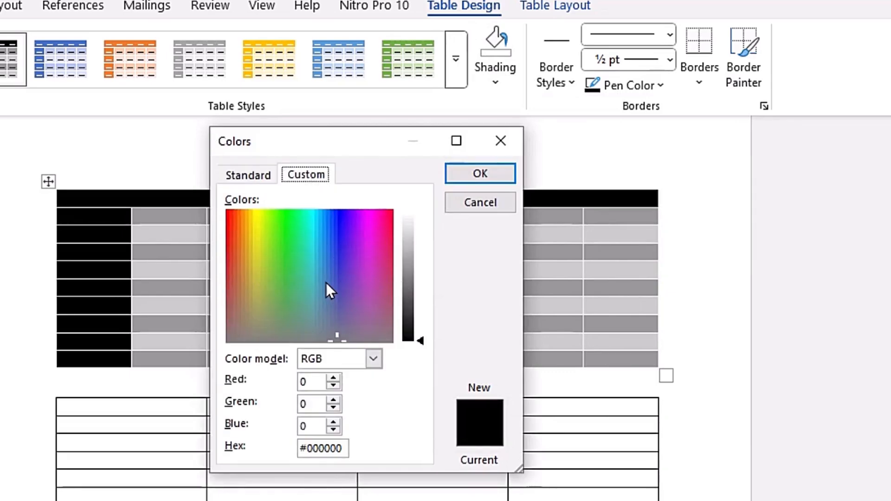
pyautogui.press('Return')
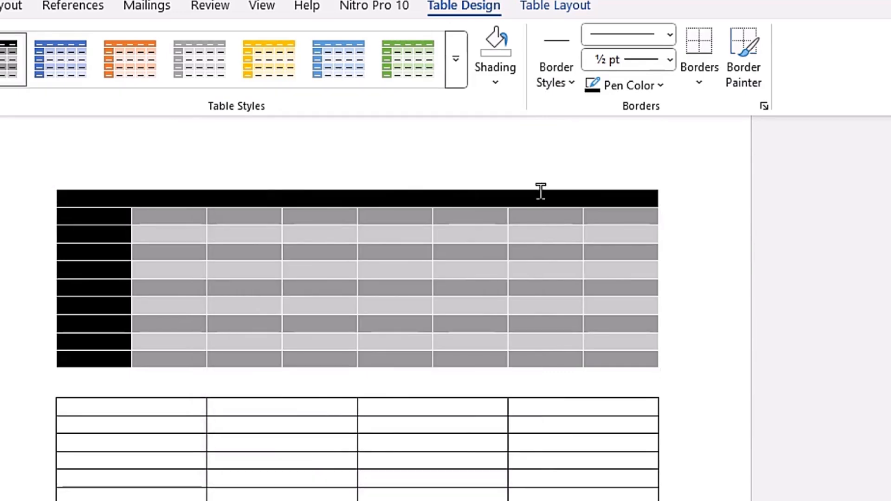
# Step: Shade the first table's header row with the darkest green theme color
pyautogui.click(500, 86)
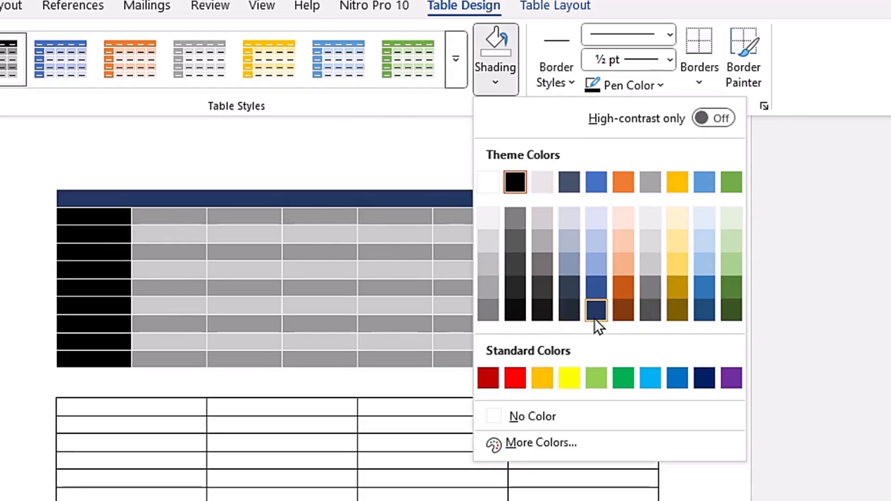
pyautogui.click(730, 307)
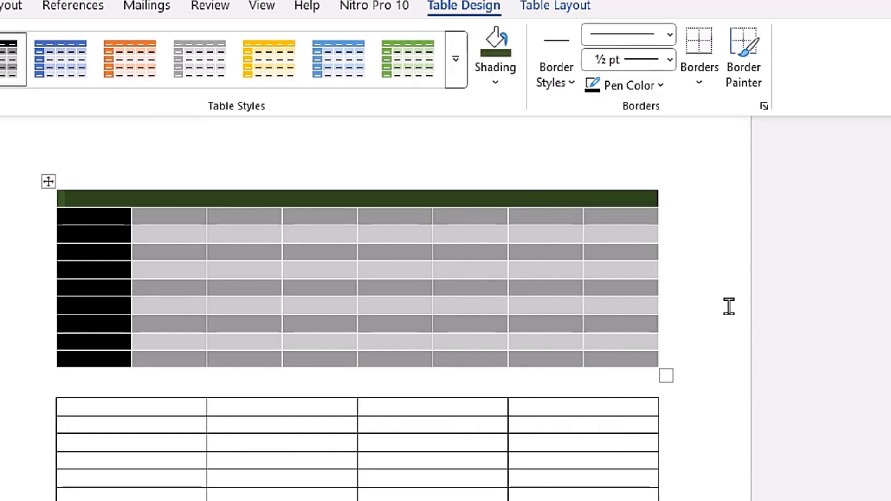
pyautogui.click(298, 172)
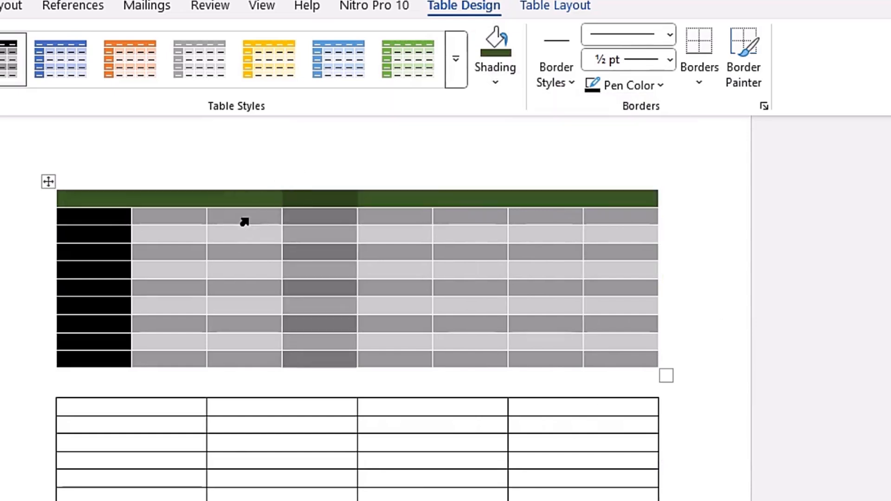
pyautogui.click(426, 233)
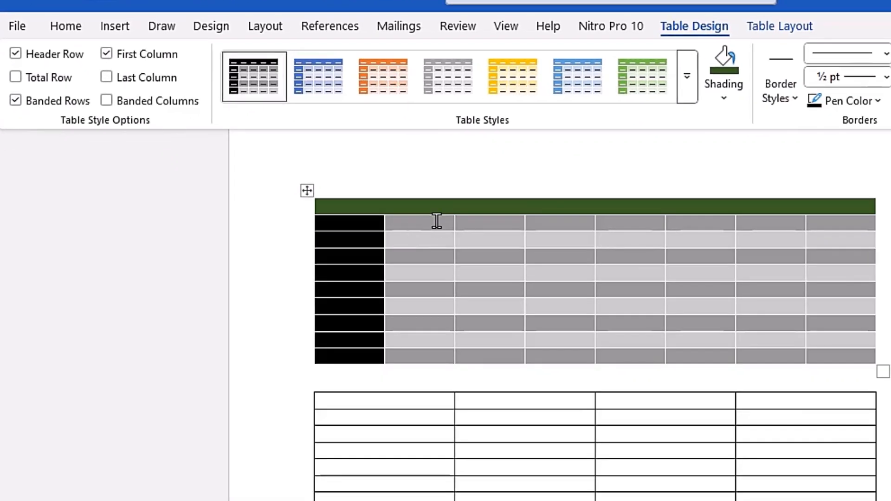
# Step: Try Banded Rows and Banded Columns on the first table, separately and together, and go back to banded rows only
pyautogui.click(437, 221)
pyautogui.click(19, 103)
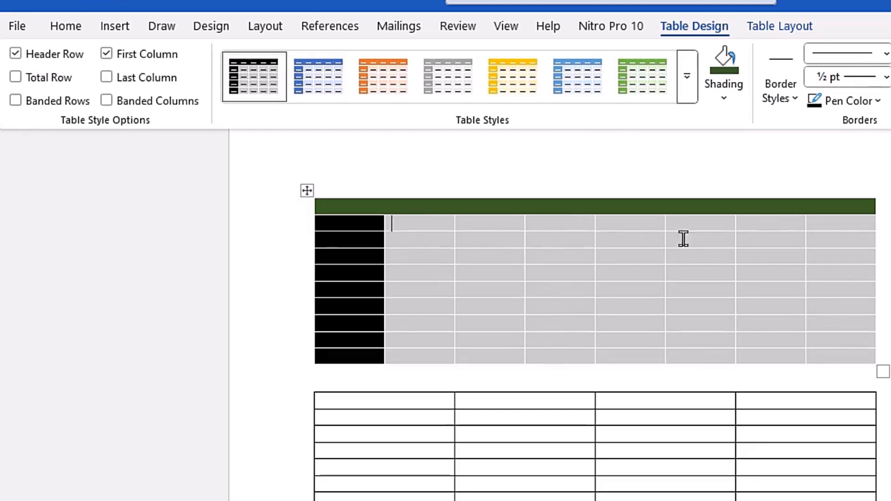
pyautogui.click(17, 101)
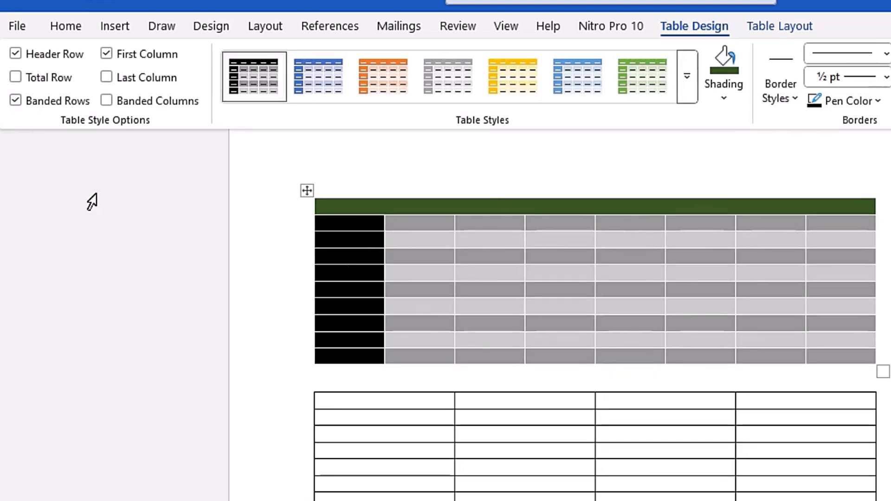
pyautogui.click(14, 103)
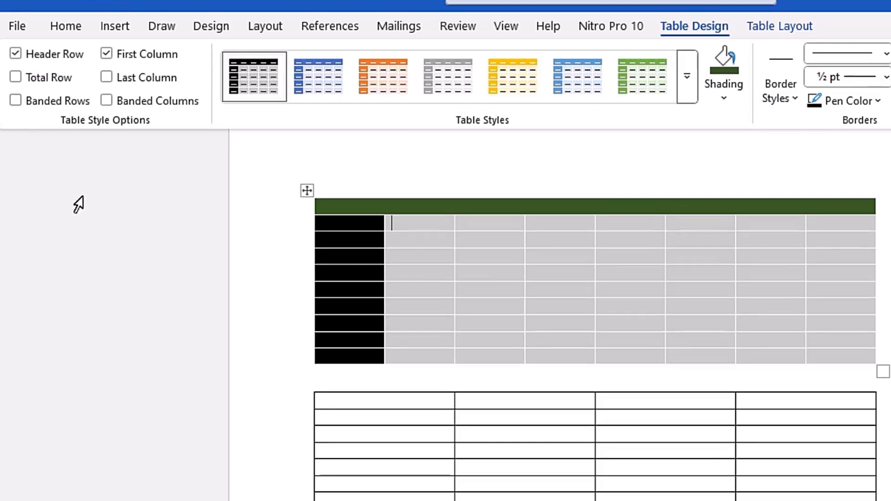
pyautogui.click(106, 102)
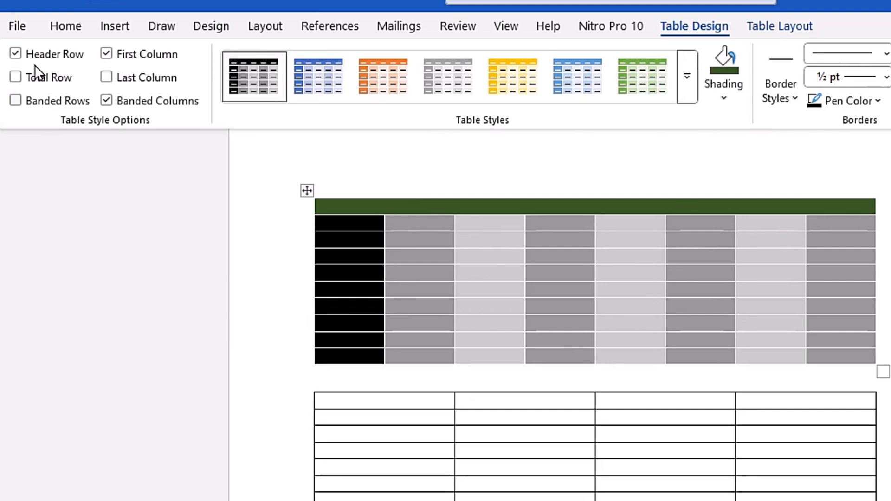
pyautogui.click(15, 101)
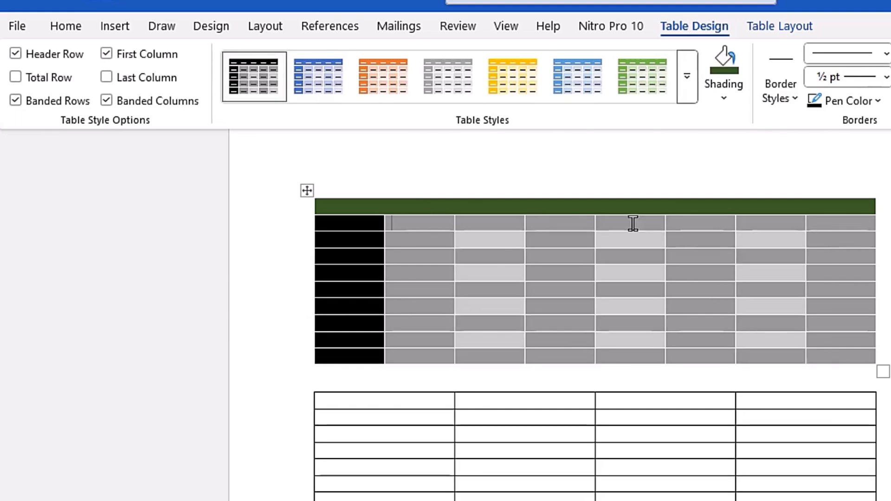
pyautogui.click(107, 101)
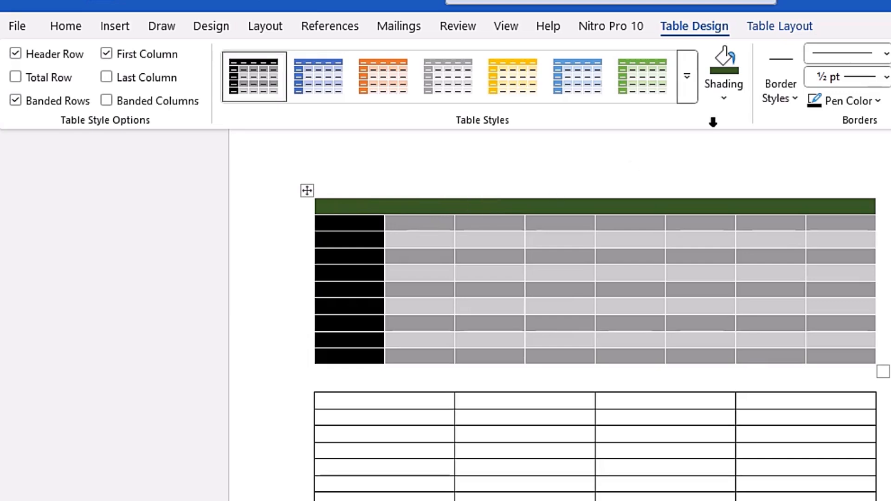
# Step: Reapply the black Grid Table 5 Dark style to the first table to replace the green header shading
pyautogui.click(691, 85)
pyautogui.click(251, 379)
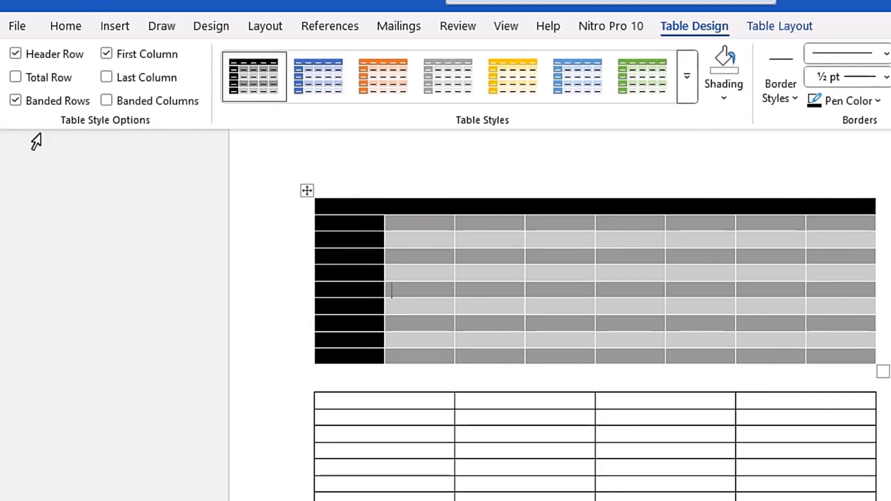
# Step: Try the first table without Header Row and without First Column formatting, restoring each option
pyautogui.click(16, 55)
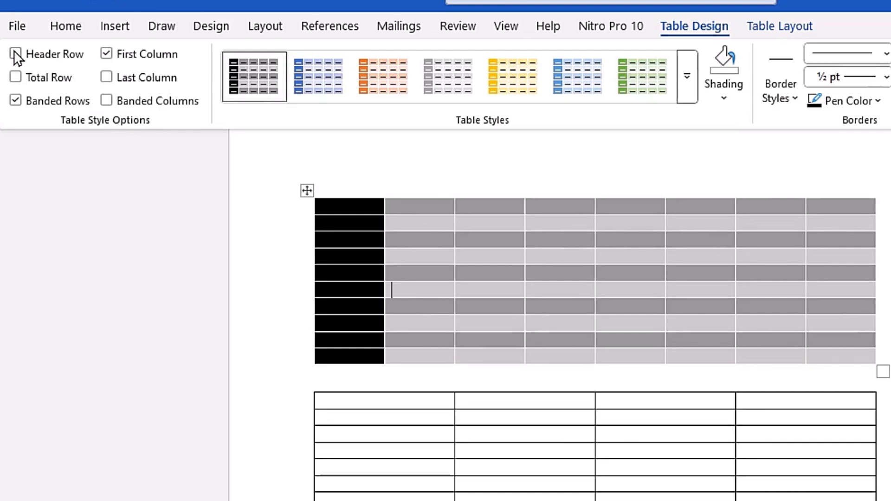
pyautogui.click(15, 53)
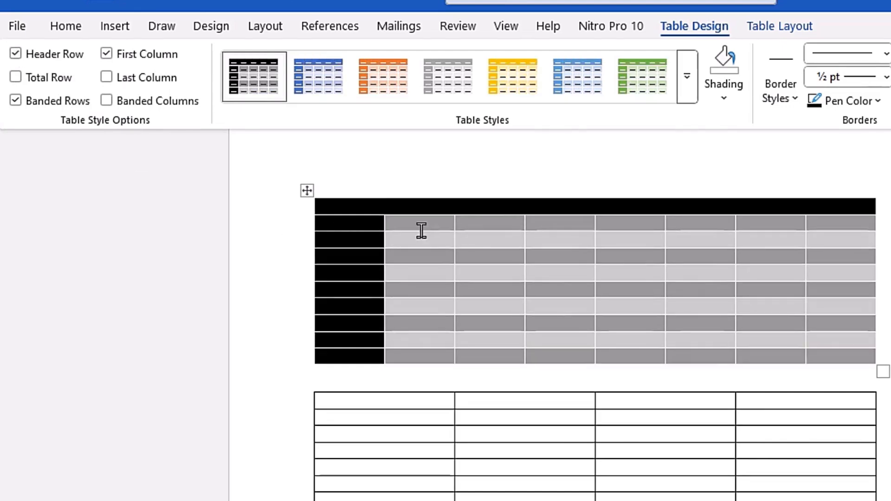
pyautogui.click(106, 55)
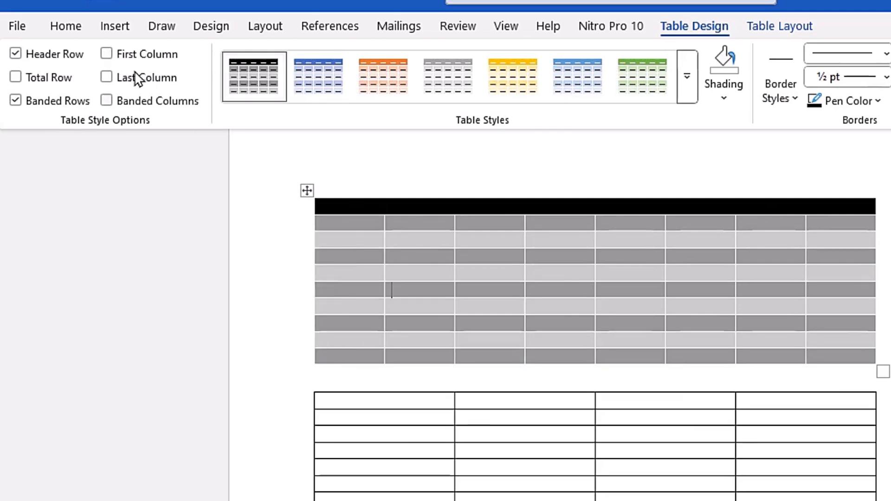
pyautogui.click(107, 55)
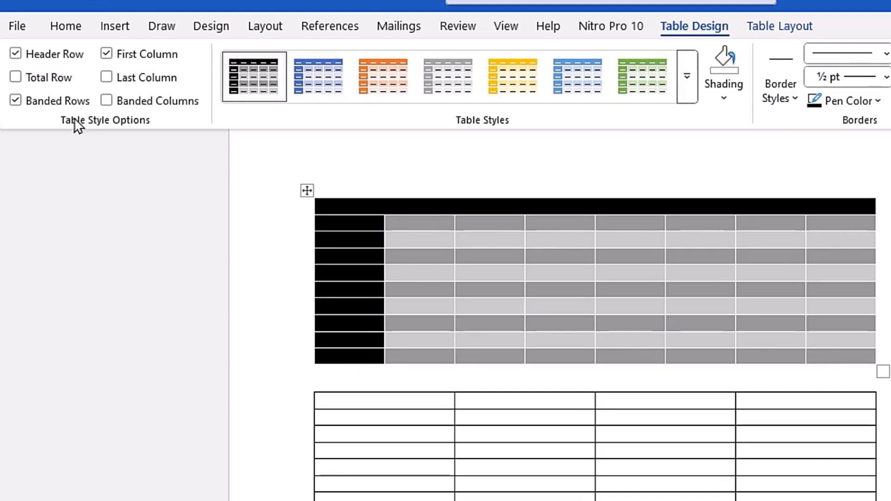
# Step: Try Last Column and Total Row formatting on the first table, reverting each option
pyautogui.click(107, 78)
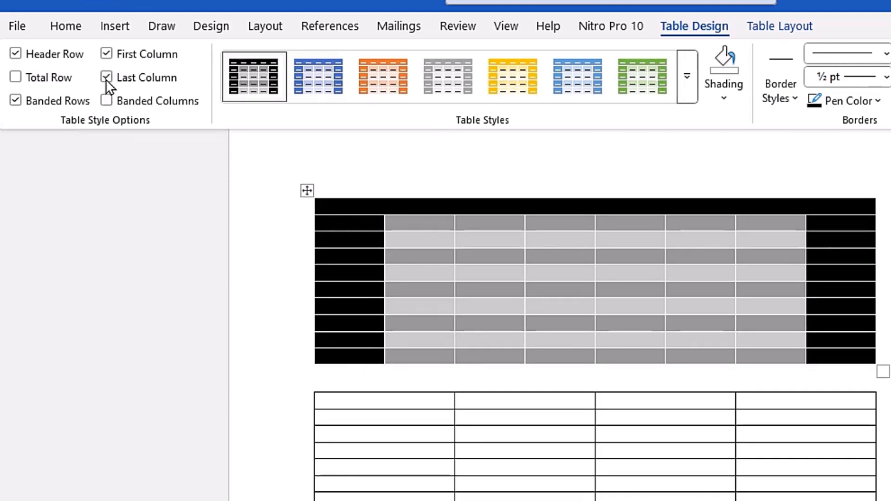
pyautogui.hotkey('ctrl', 'z')
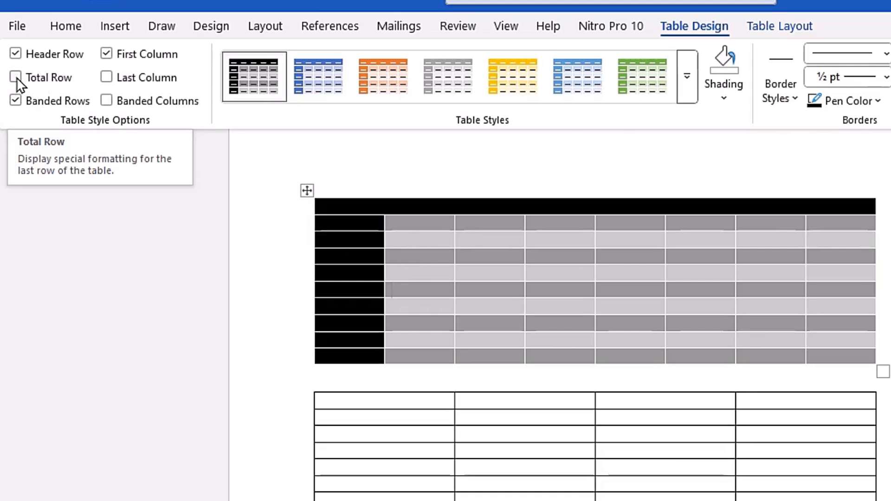
pyautogui.click(17, 79)
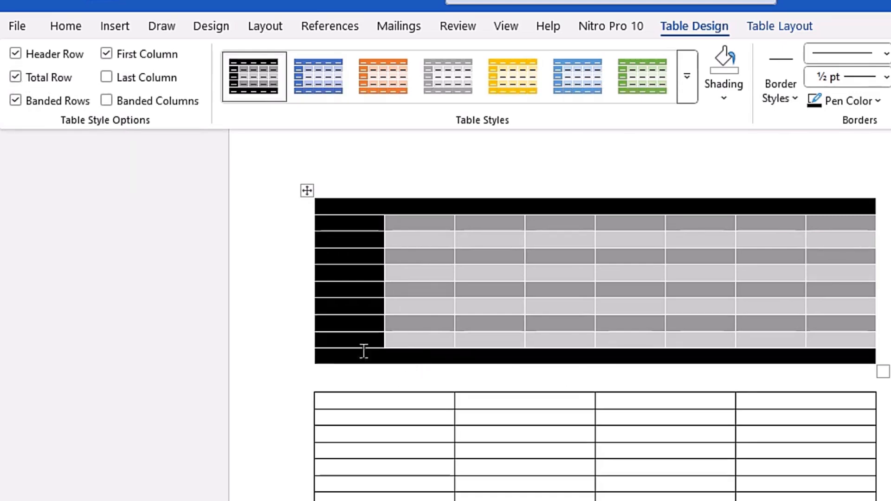
pyautogui.click(16, 77)
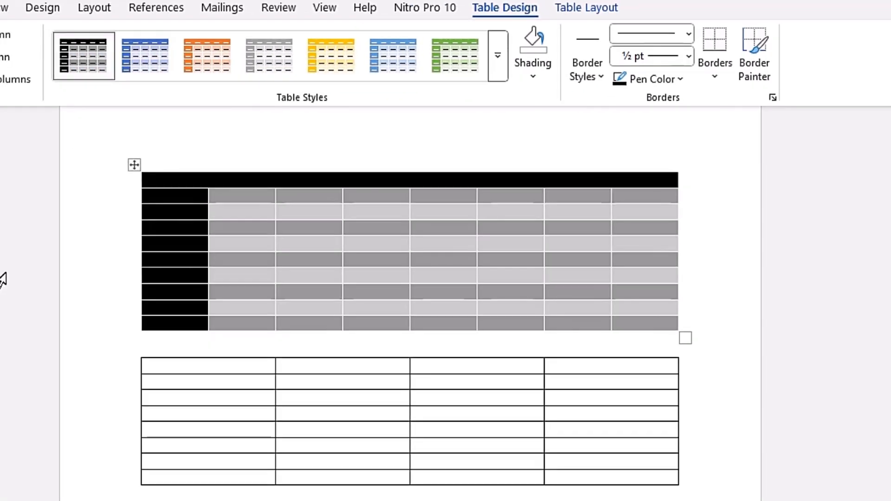
# Step: Try painting double solid 1/2 pt borders on the second table's top edge and first column divider, and undo them
pyautogui.click(233, 366)
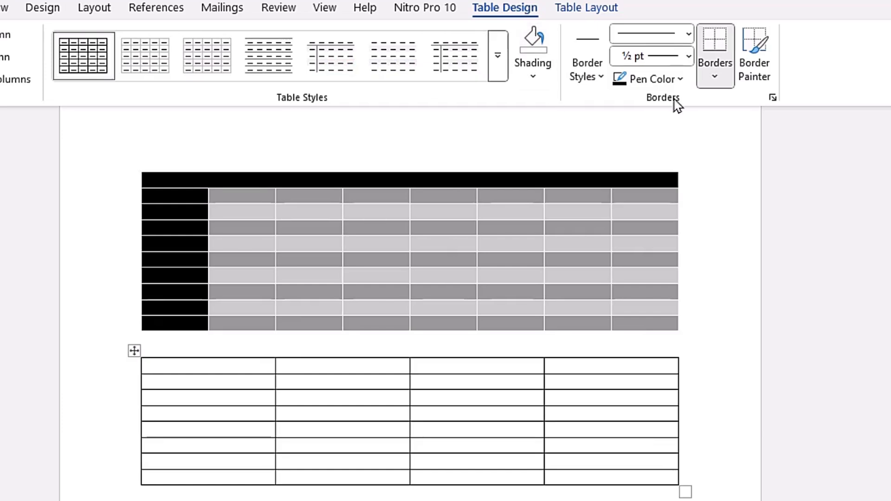
pyautogui.scroll(-1, 849, 183)
pyautogui.scroll(-2, 410, 303)
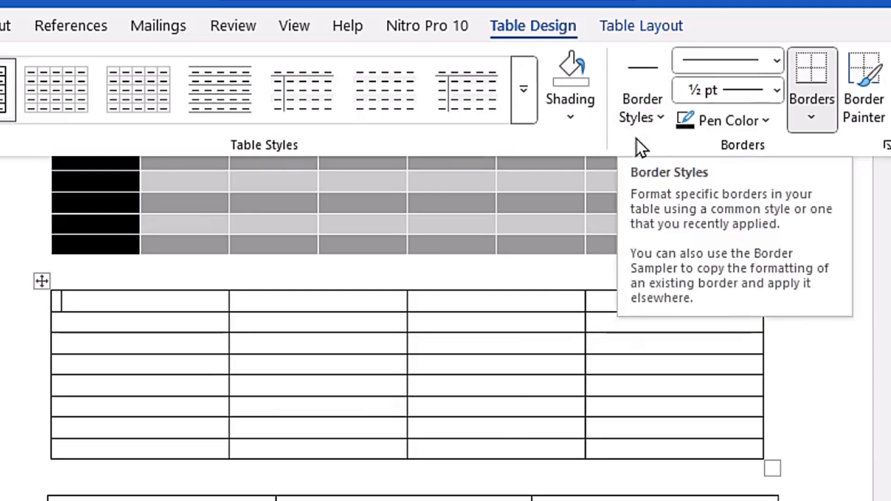
pyautogui.click(662, 115)
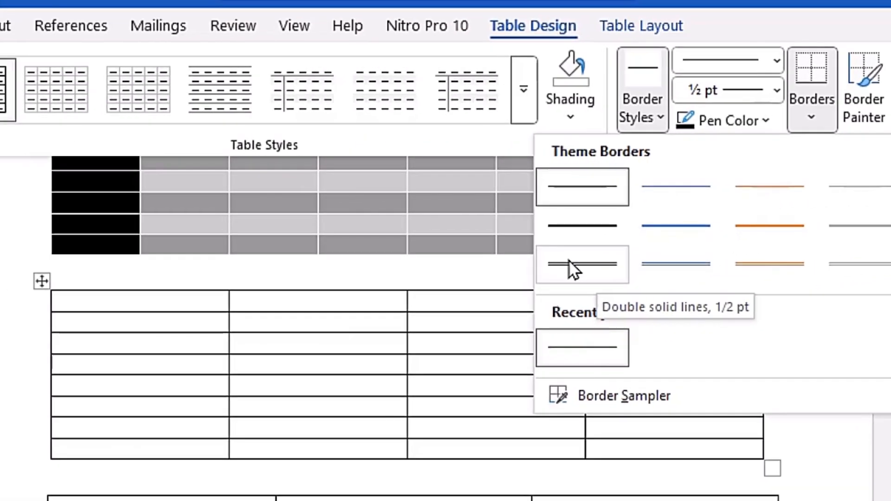
pyautogui.click(179, 302)
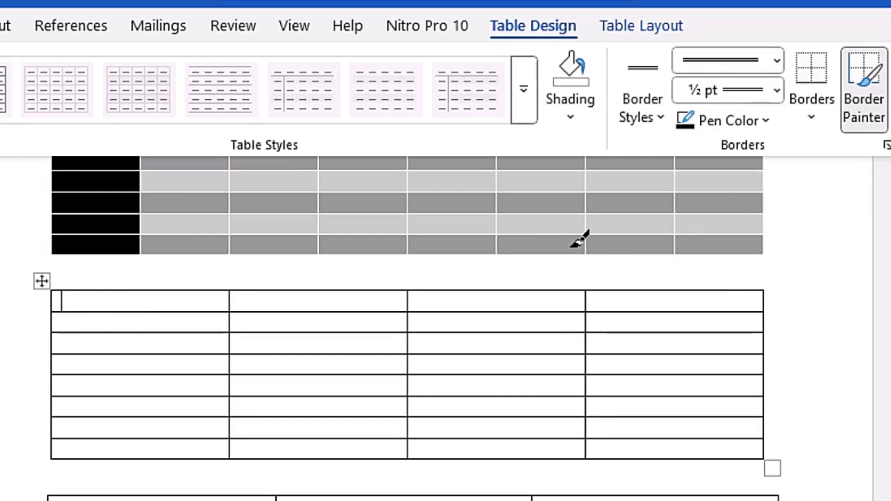
pyautogui.moveTo(67, 291)
pyautogui.mouseDown()
pyautogui.moveTo(172, 286)
pyautogui.moveTo(222, 353)
pyautogui.mouseUp()
pyautogui.moveTo(231, 302); pyautogui.dragTo(231, 330)
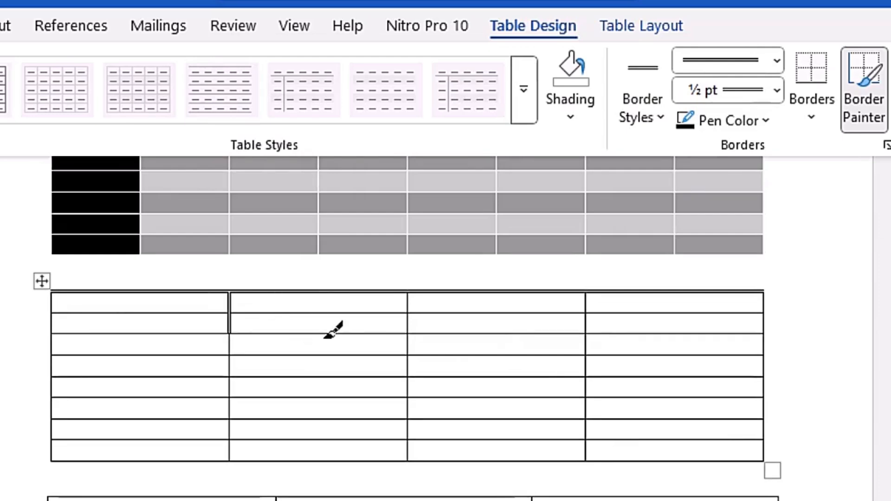
pyautogui.hotkey('ctrl', 'z')
pyautogui.hotkey('ctrl', 'z')
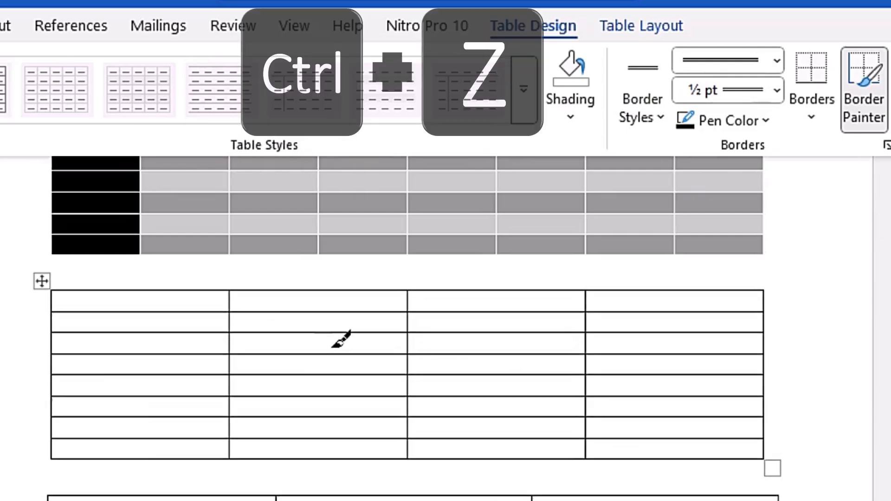
# Step: Set the line style for new borders to the thick-thin double line and keep the weight at 3 pt
pyautogui.click(646, 120)
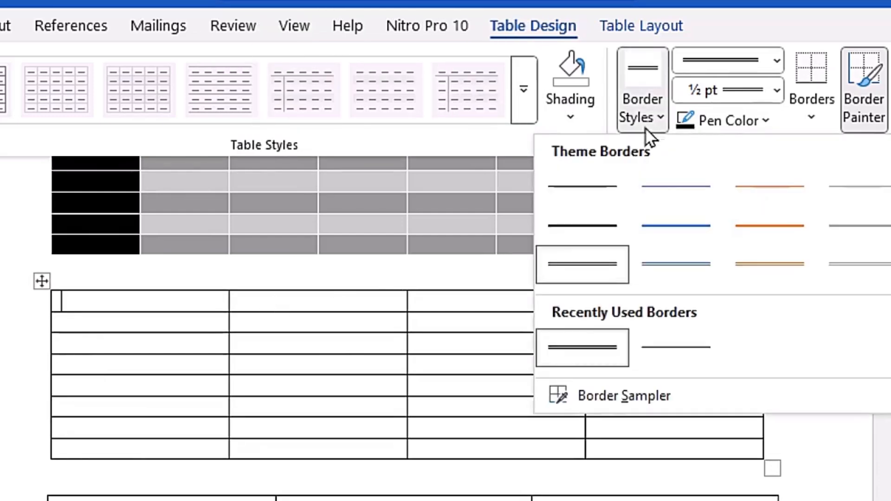
pyautogui.click(584, 258)
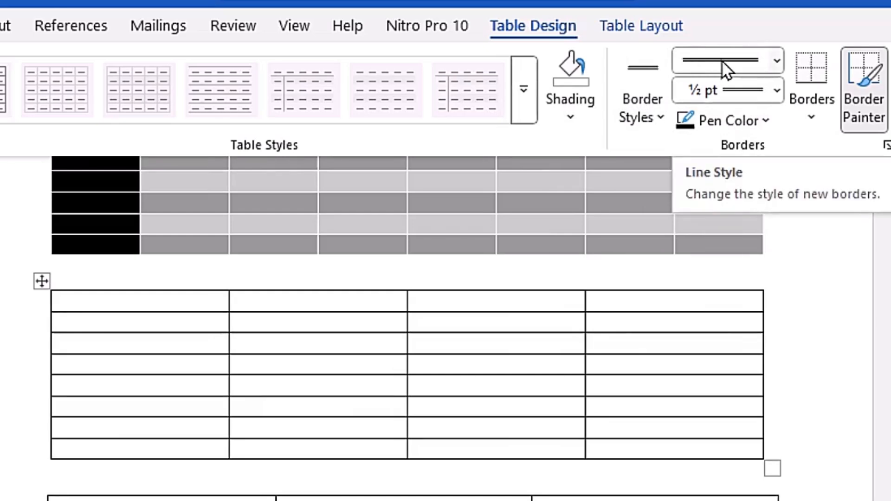
pyautogui.click(773, 64)
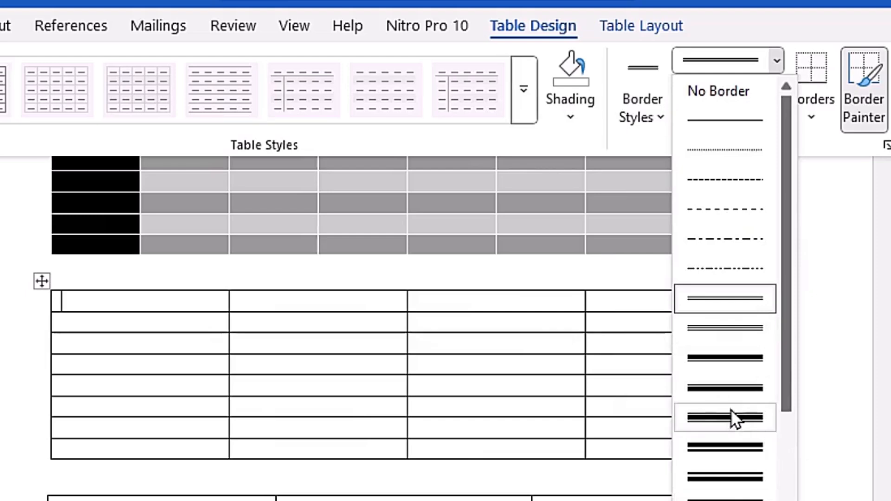
pyautogui.click(742, 357)
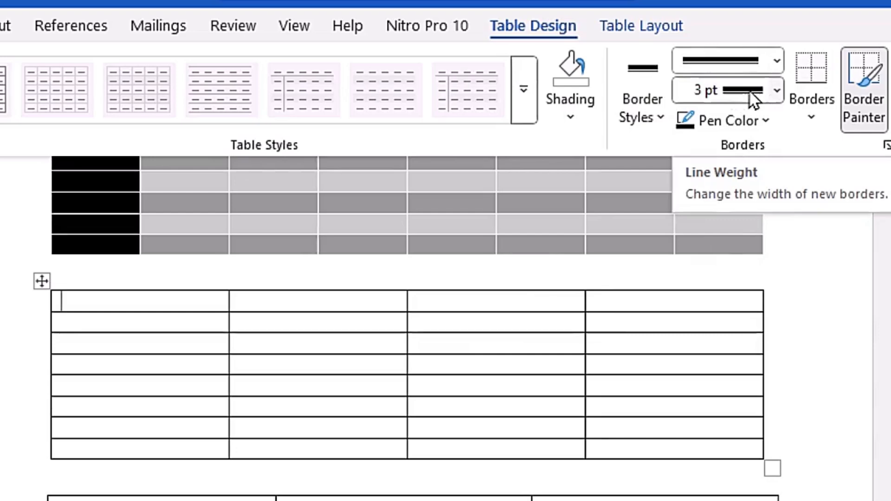
pyautogui.click(750, 90)
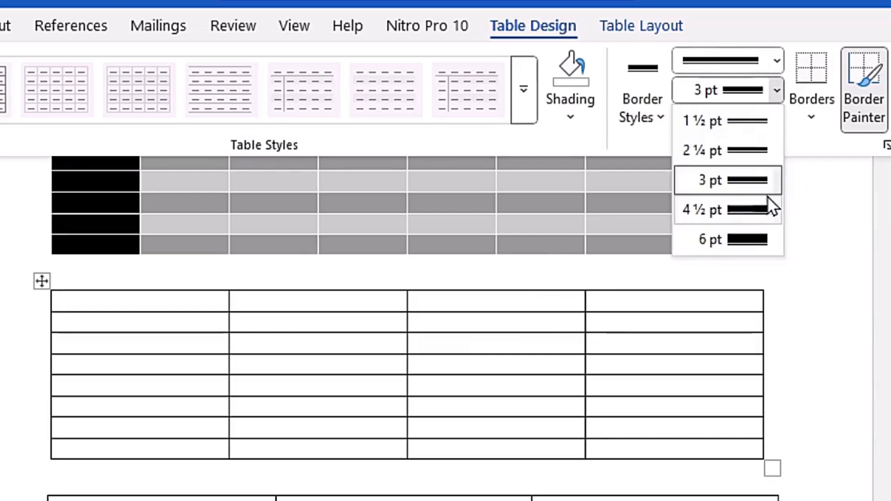
pyautogui.click(725, 31)
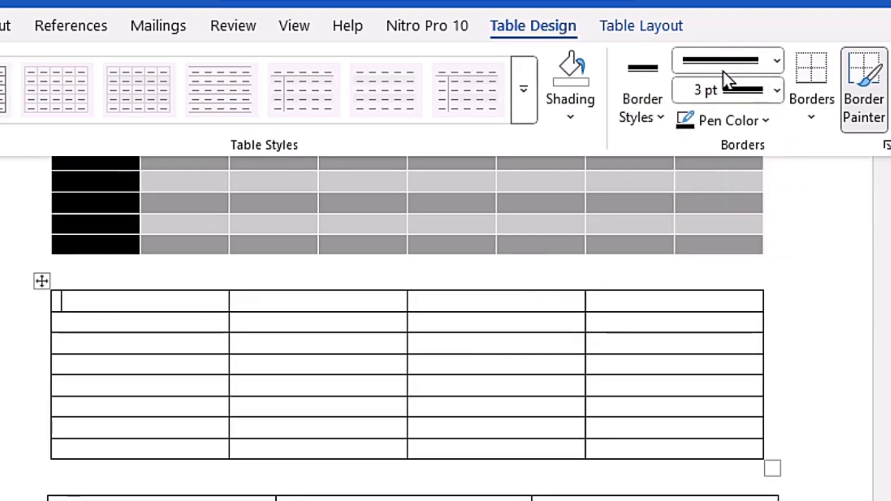
# Step: Set the weight for new borders to 2 ¼ pt and their colour to standard red
pyautogui.click(775, 88)
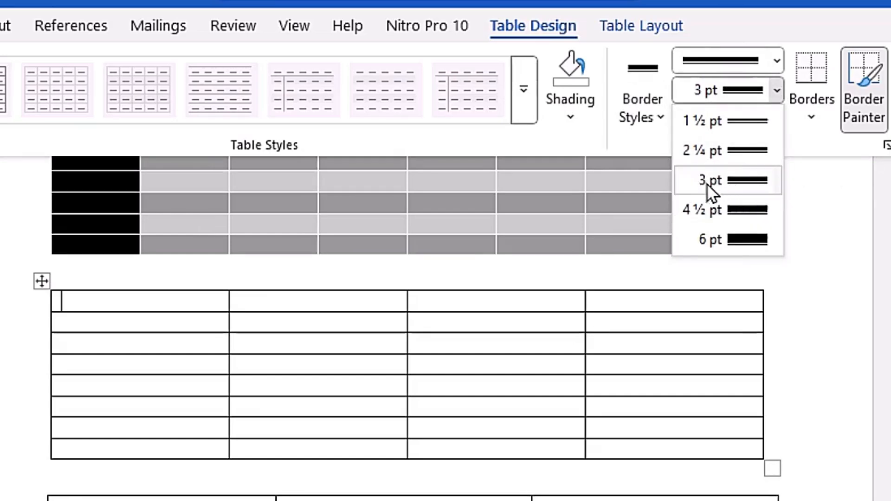
pyautogui.click(735, 150)
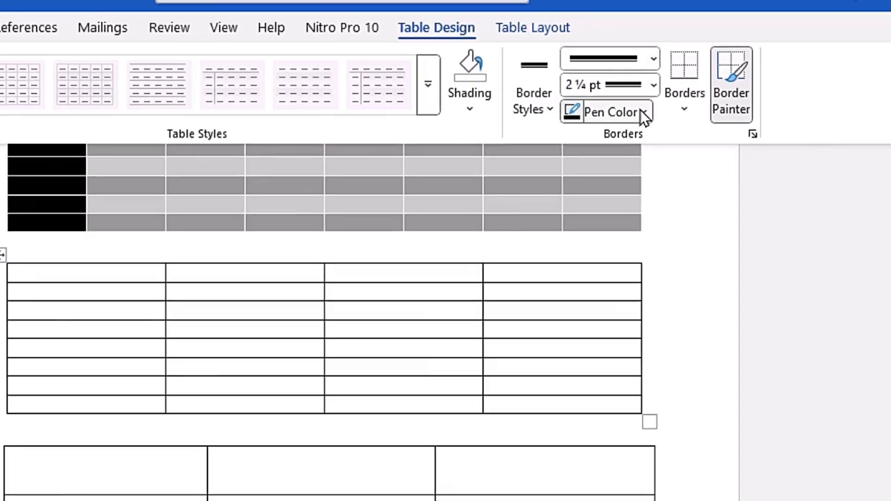
pyautogui.click(766, 121)
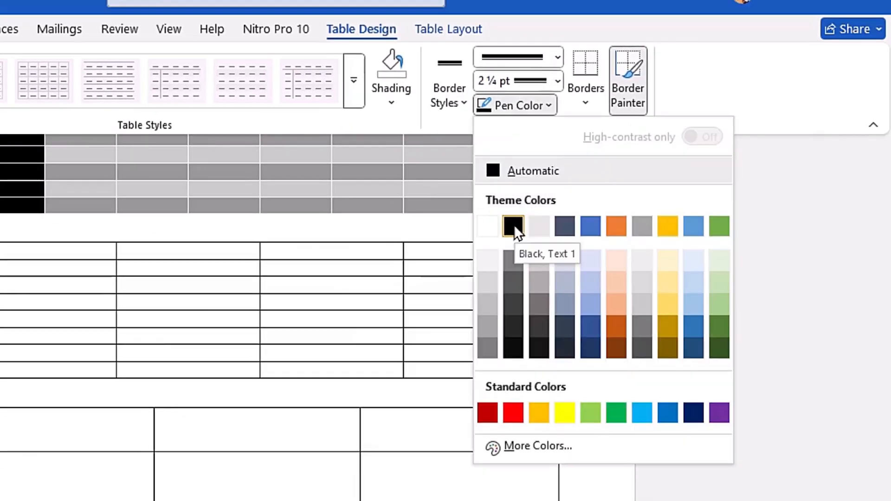
pyautogui.click(513, 412)
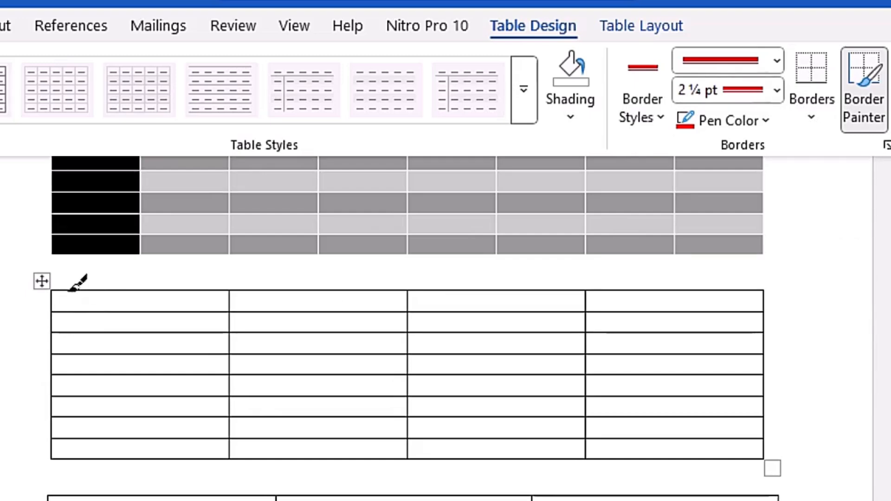
# Step: Try painting red double-line borders around the first two cells of the second table's first column, and undo them
pyautogui.moveTo(52, 292); pyautogui.dragTo(174, 347)
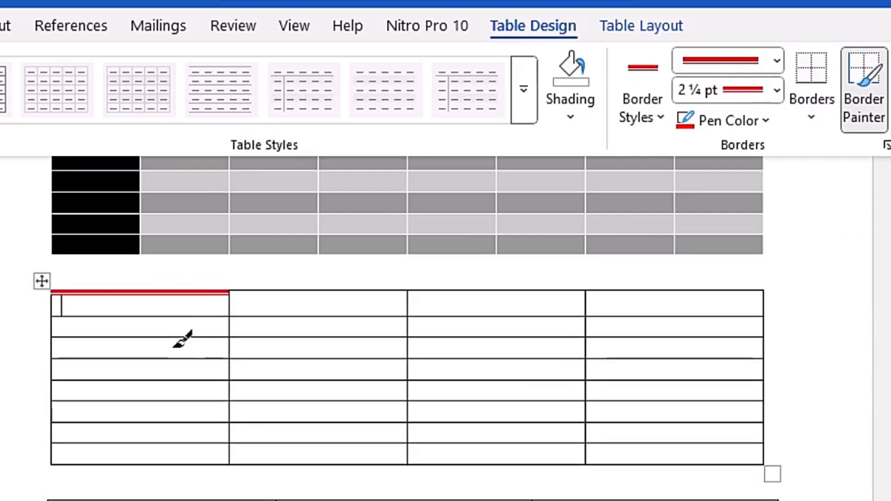
pyautogui.click(230, 306)
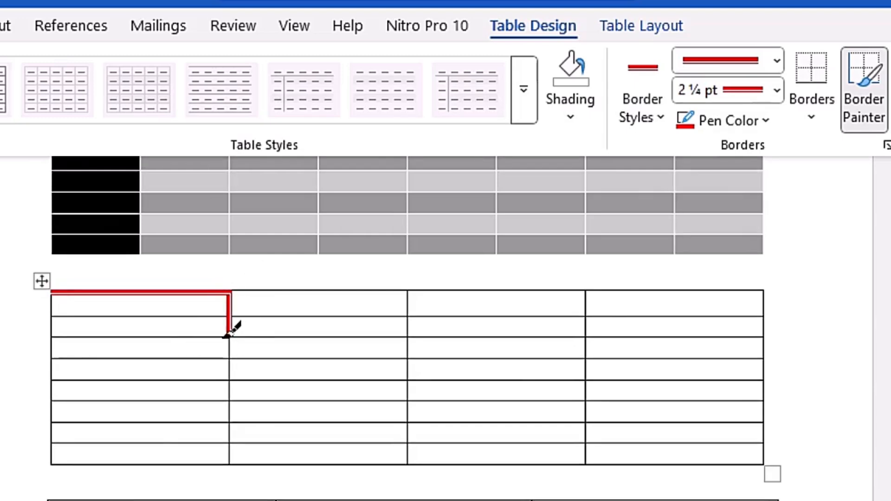
pyautogui.click(109, 338)
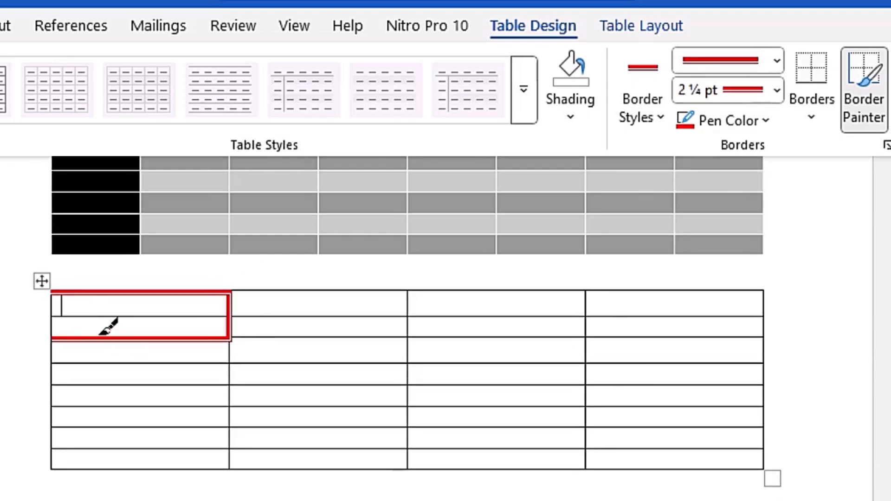
pyautogui.click(54, 334)
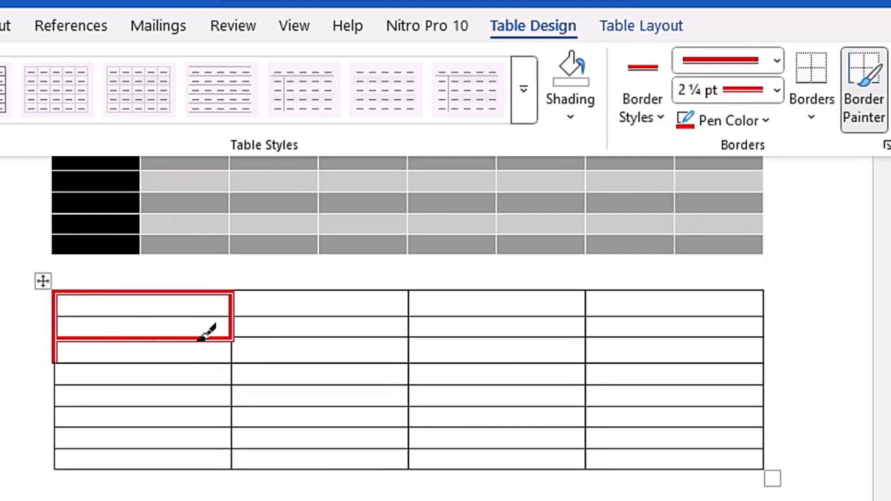
pyautogui.hotkey('ctrl', 'z')
pyautogui.hotkey('ctrl', 'z')
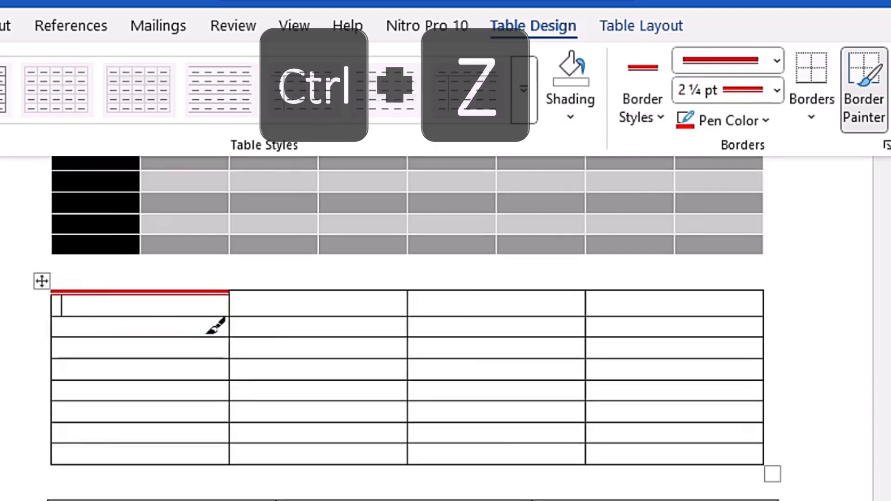
pyautogui.hotkey('ctrl', 'z')
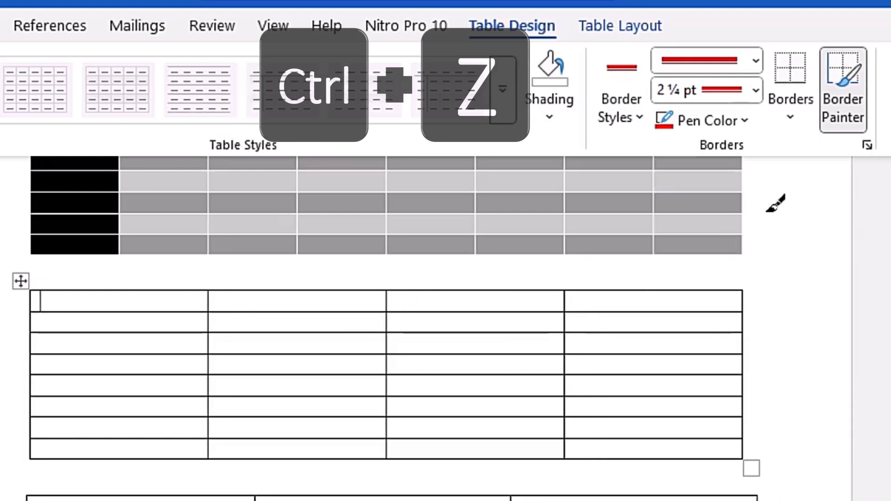
# Step: Apply the red 2 ¼ pt double line as Outside Borders to the entire second table
pyautogui.click(655, 118)
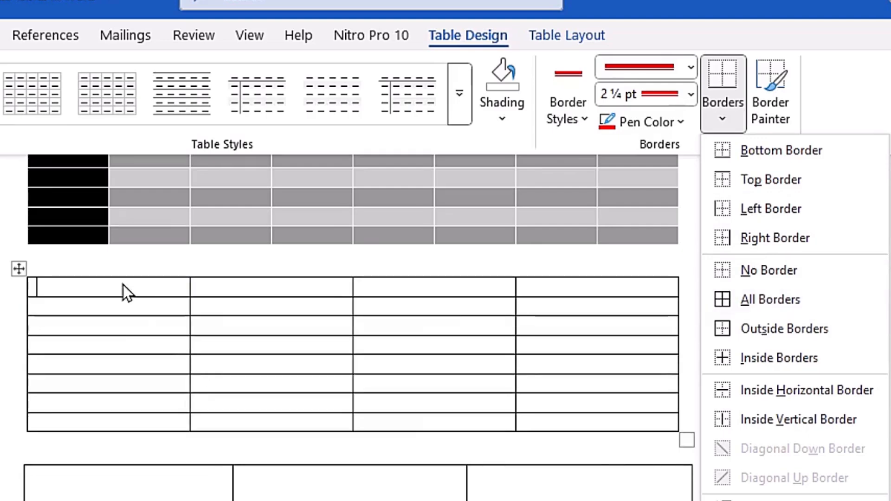
pyautogui.click(115, 287)
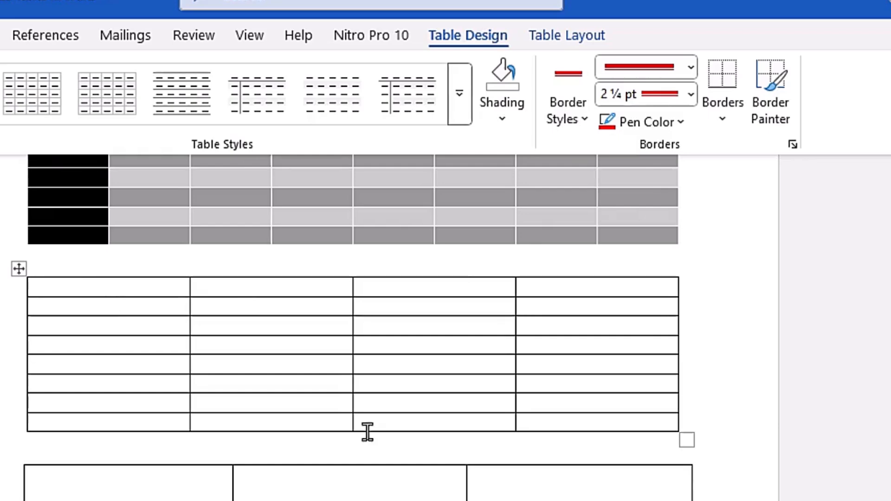
pyautogui.moveTo(191, 276)
pyautogui.mouseDown()
pyautogui.moveTo(559, 298)
pyautogui.moveTo(611, 411)
pyautogui.mouseUp()
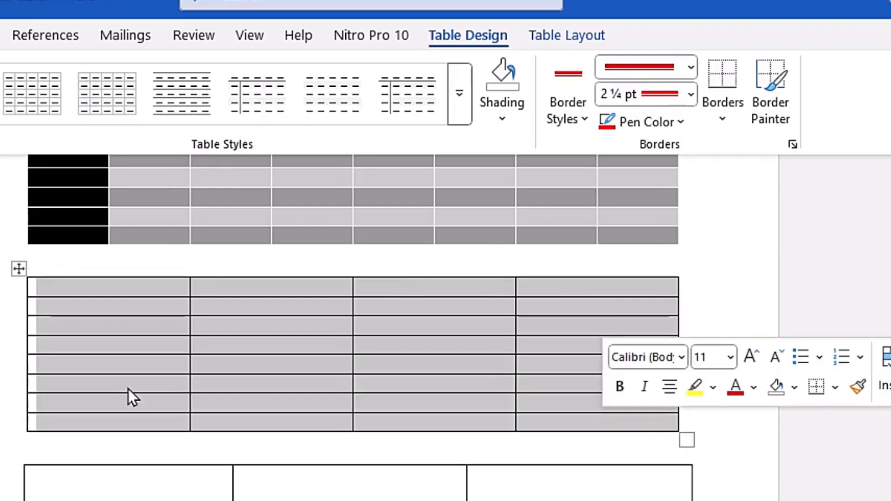
pyautogui.click(90, 288)
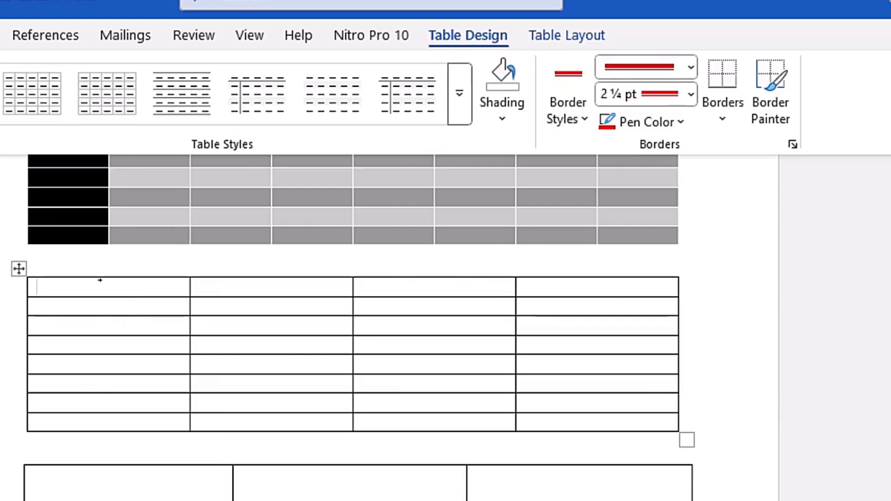
pyautogui.click(17, 270)
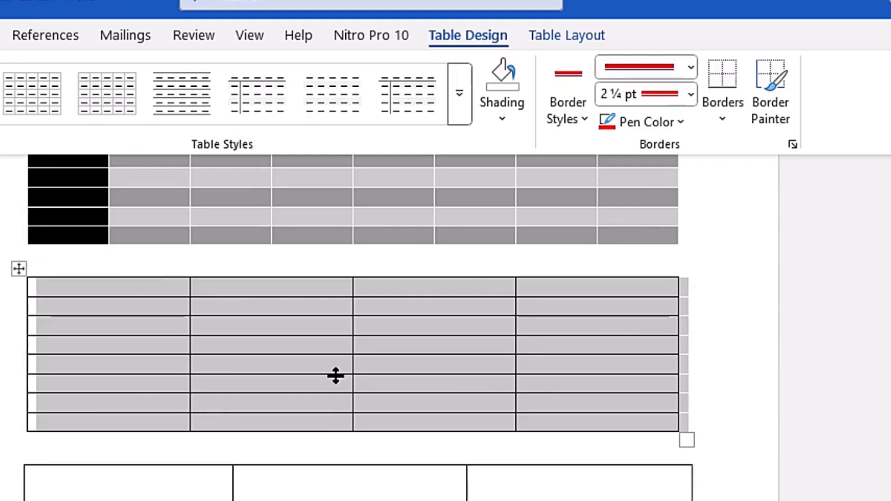
pyautogui.click(731, 128)
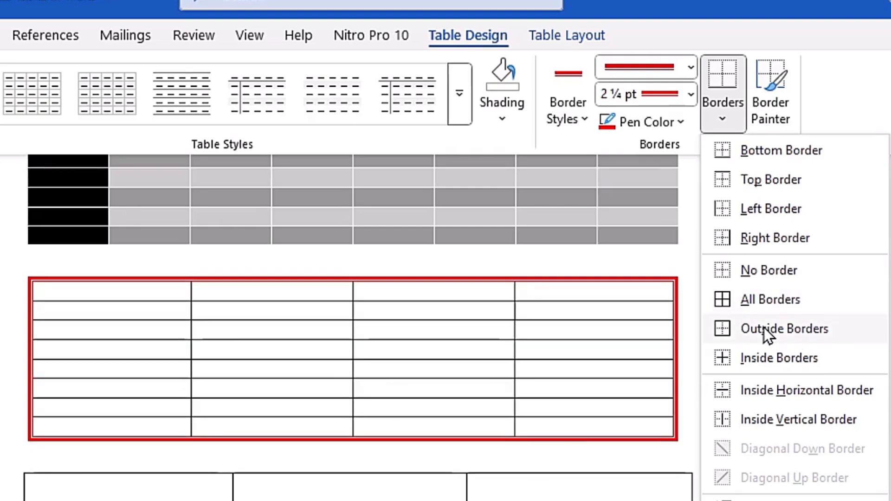
pyautogui.click(764, 328)
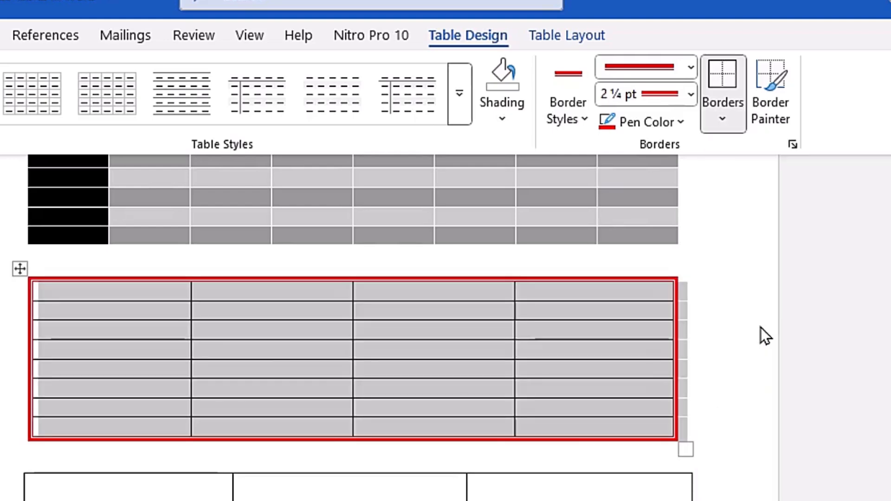
pyautogui.click(442, 354)
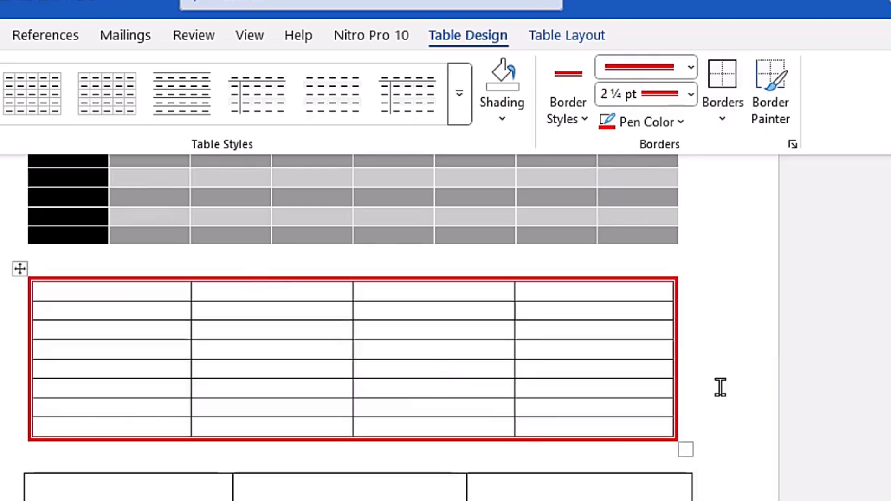
# Step: Use the Select command on the second table's first cell and on its first column, and clear the selection
pyautogui.click(560, 41)
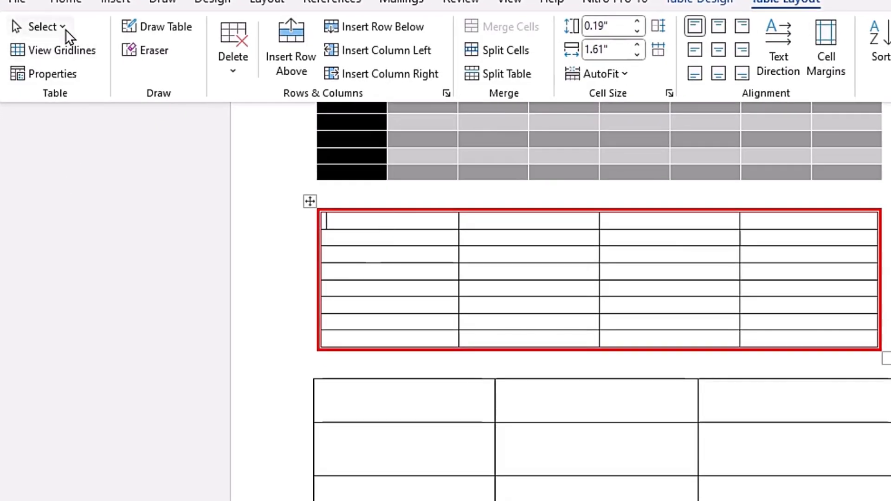
pyautogui.click(69, 43)
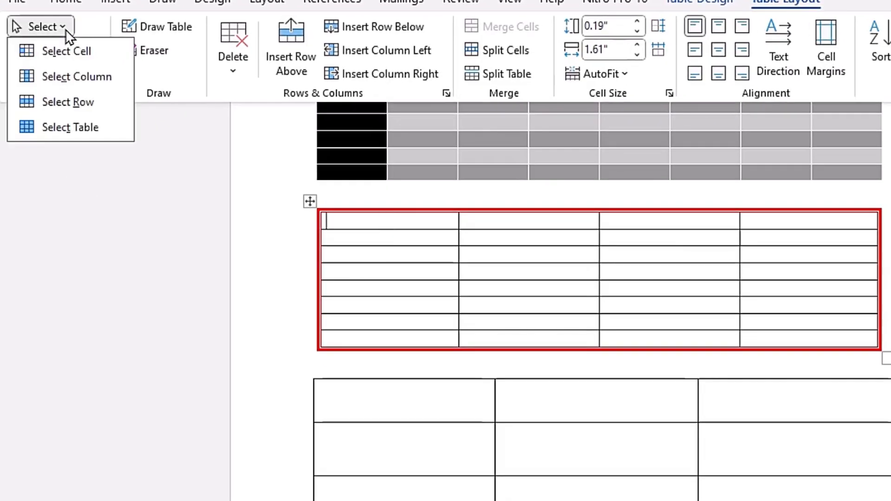
pyautogui.click(62, 52)
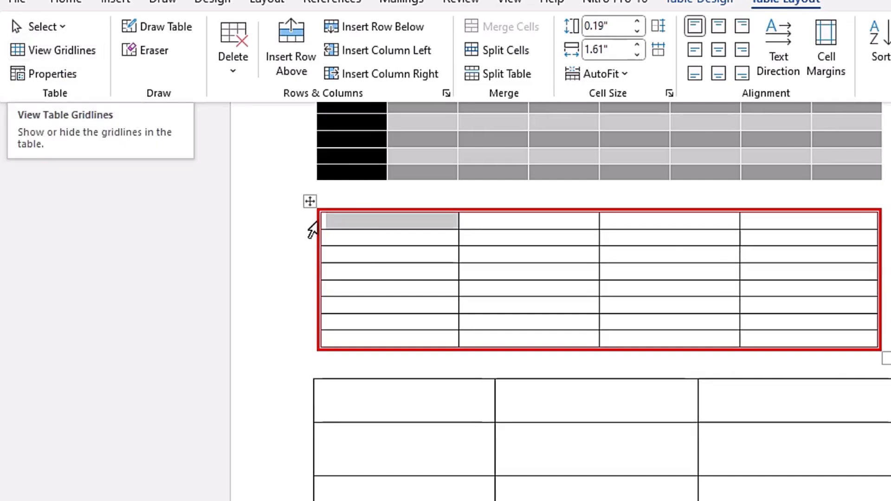
pyautogui.click(65, 30)
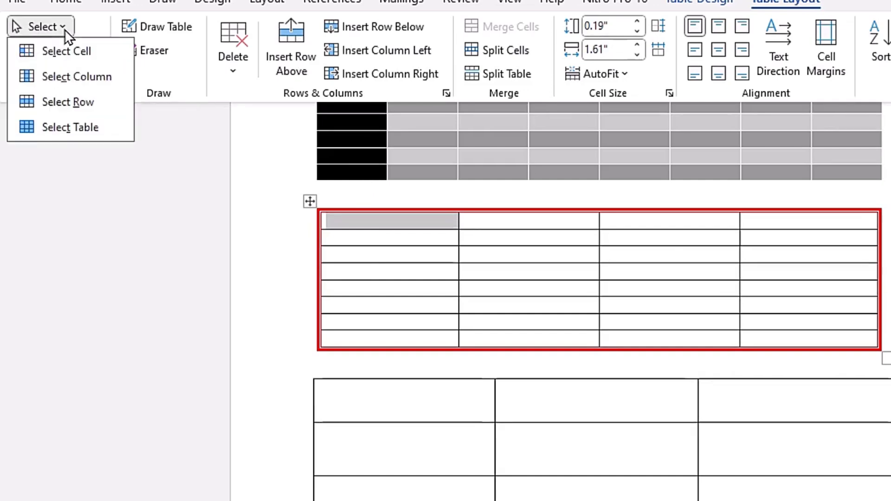
pyautogui.click(78, 81)
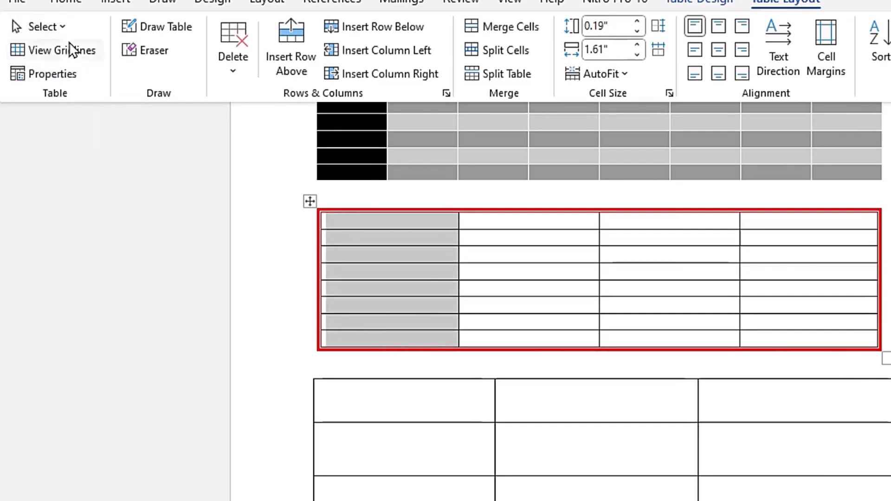
pyautogui.click(368, 227)
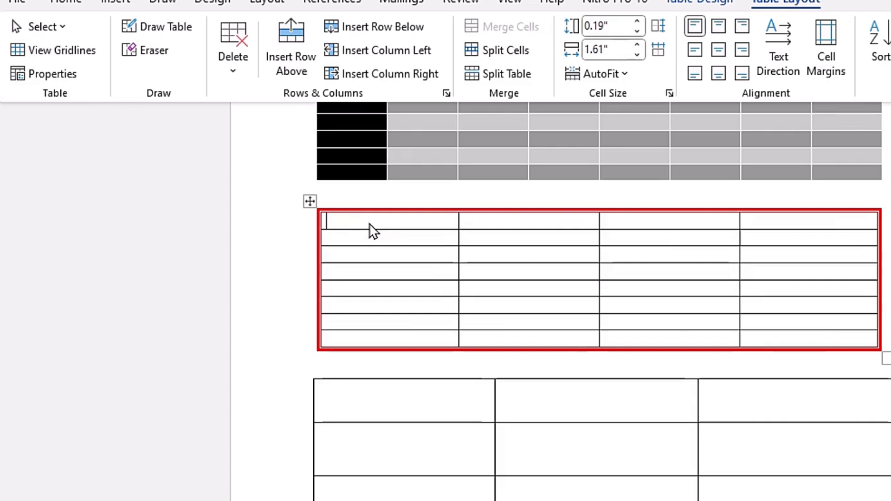
# Step: Use the Select command on the second table's first row, clear it, and select the entire table
pyautogui.click(66, 26)
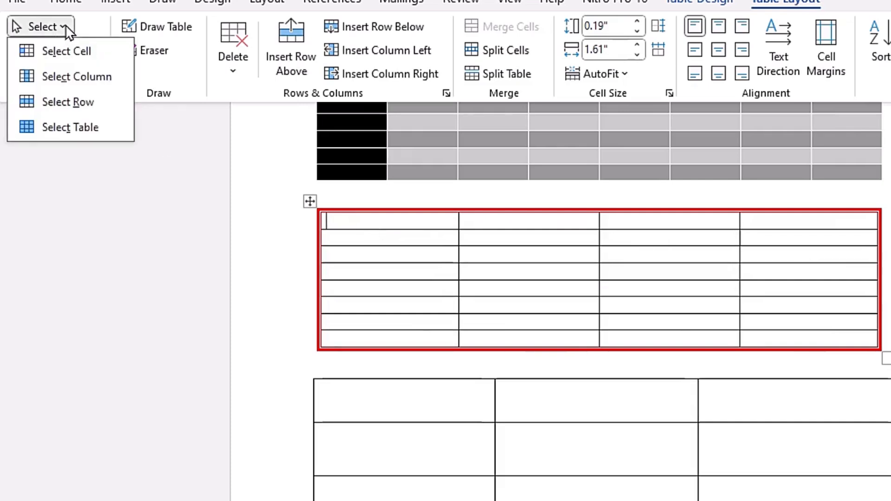
pyautogui.click(71, 106)
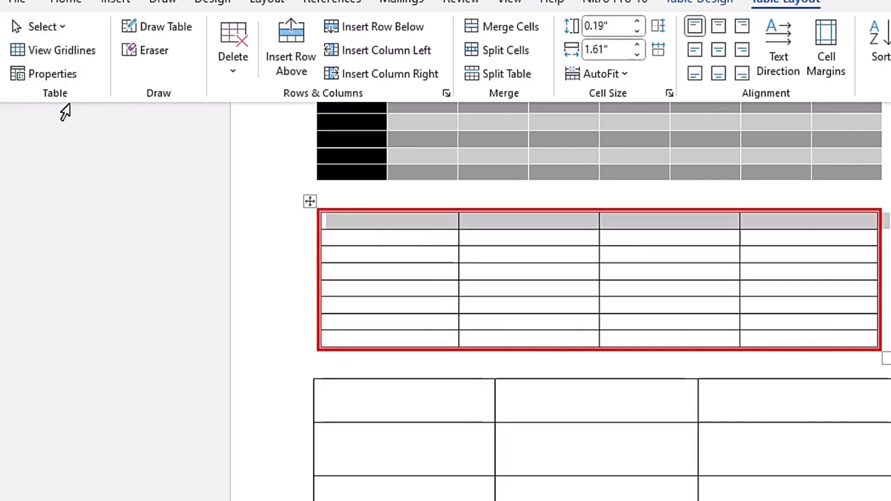
pyautogui.click(369, 230)
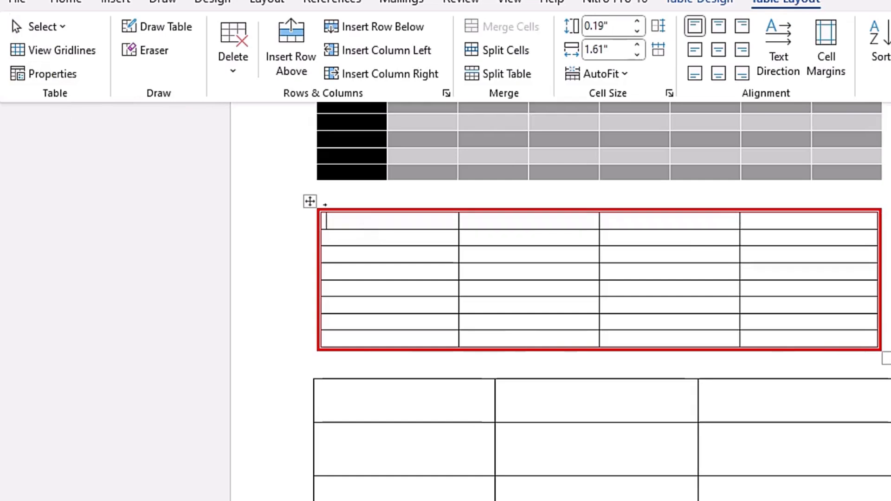
pyautogui.click(63, 28)
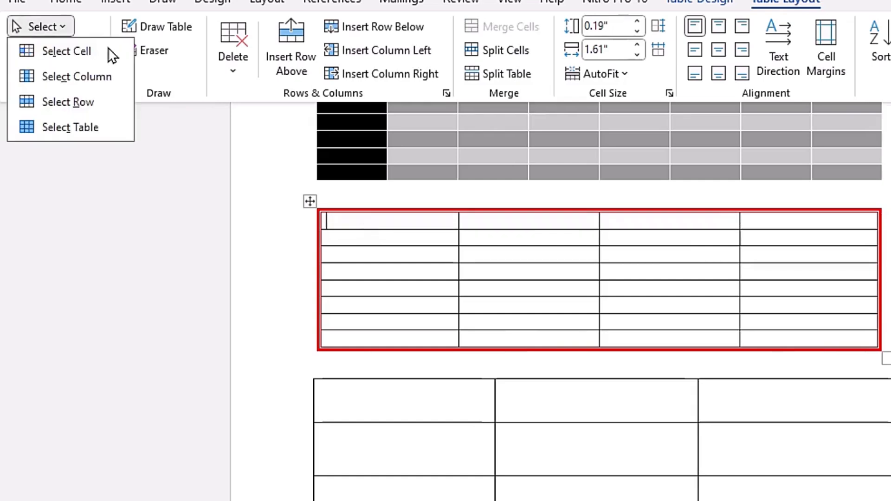
pyautogui.click(84, 131)
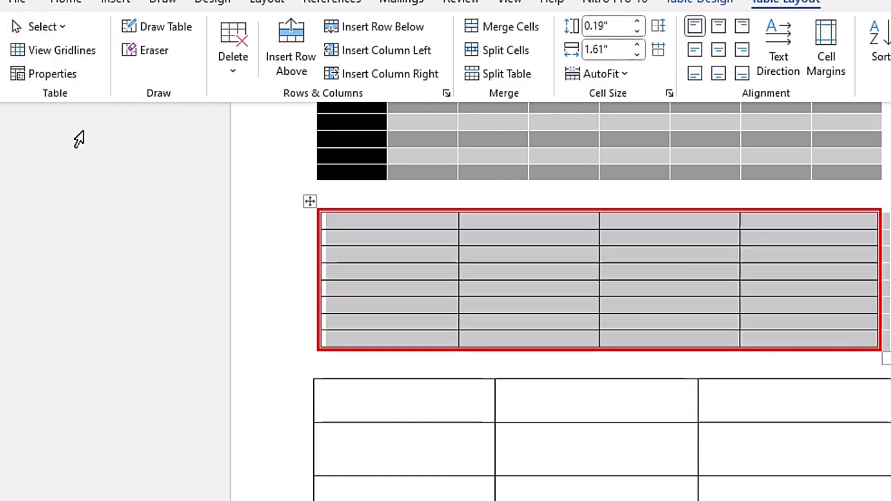
# Step: Select all cells of the second table manually, clear the selection and place the cursor in its first cell
pyautogui.click(479, 252)
pyautogui.moveTo(366, 219); pyautogui.dragTo(841, 331)
pyautogui.click(328, 229)
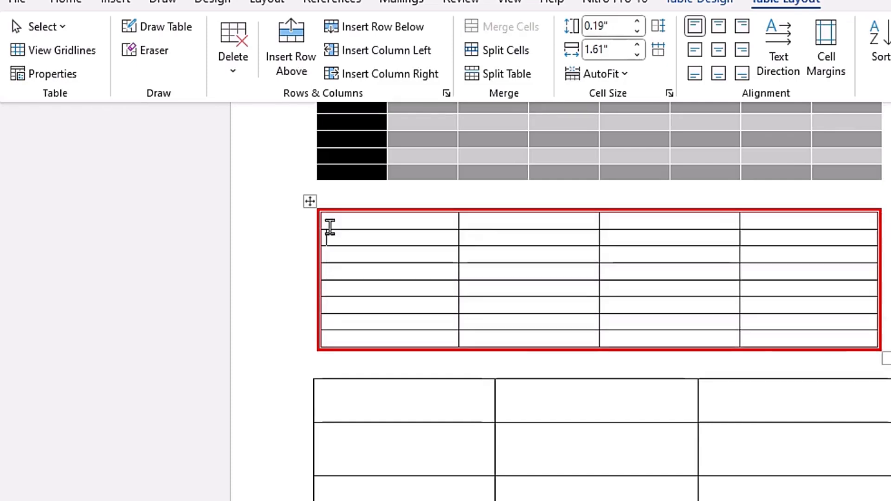
pyautogui.click(308, 204)
pyautogui.click(350, 224)
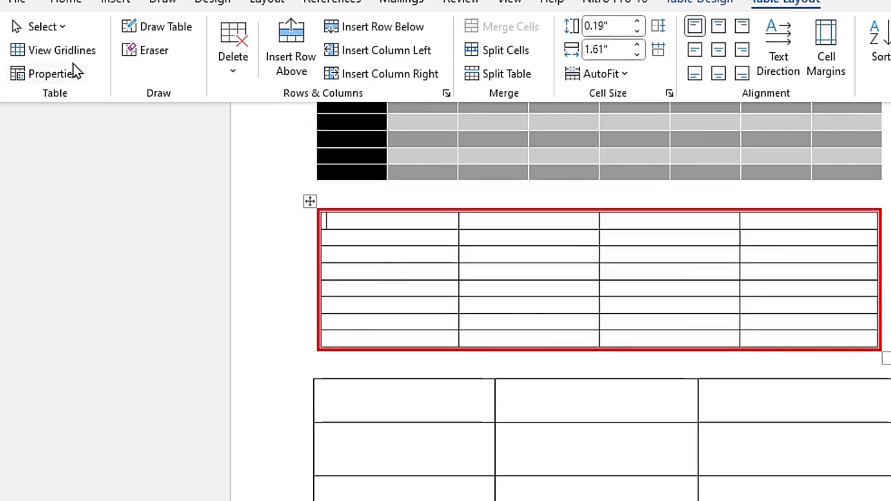
# Step: Turn on View Gridlines from within the first table and place the cursor in its third row, third column
pyautogui.scroll(4, 557, 301)
pyautogui.click(390, 212)
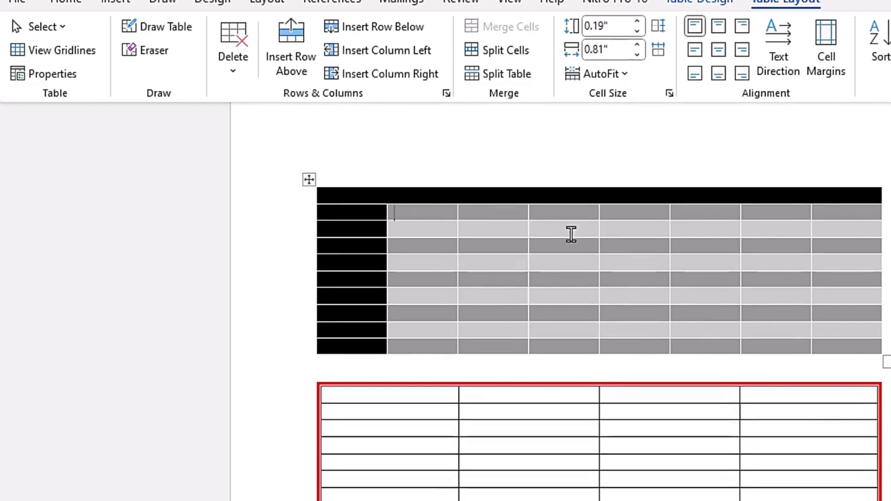
pyautogui.click(35, 51)
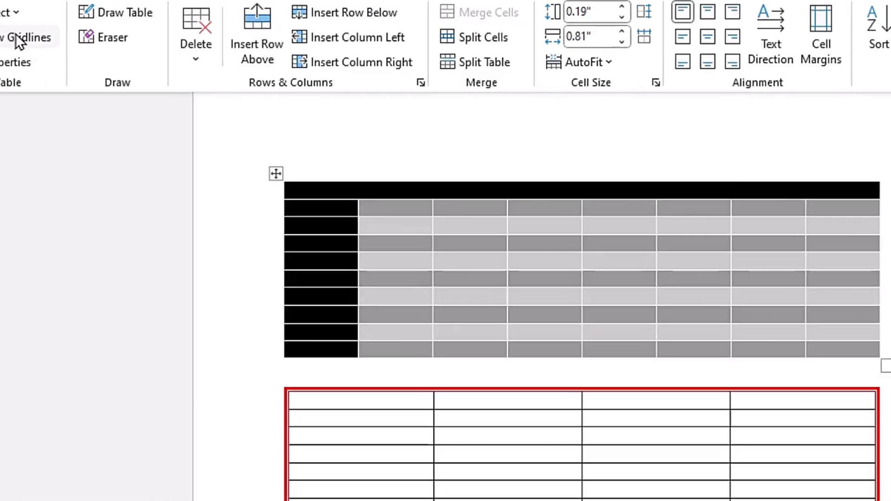
pyautogui.click(65, 52)
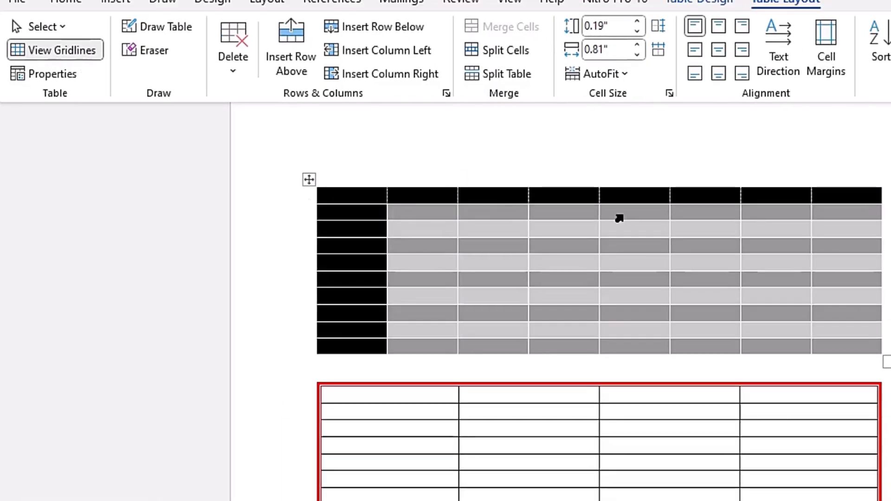
pyautogui.click(484, 235)
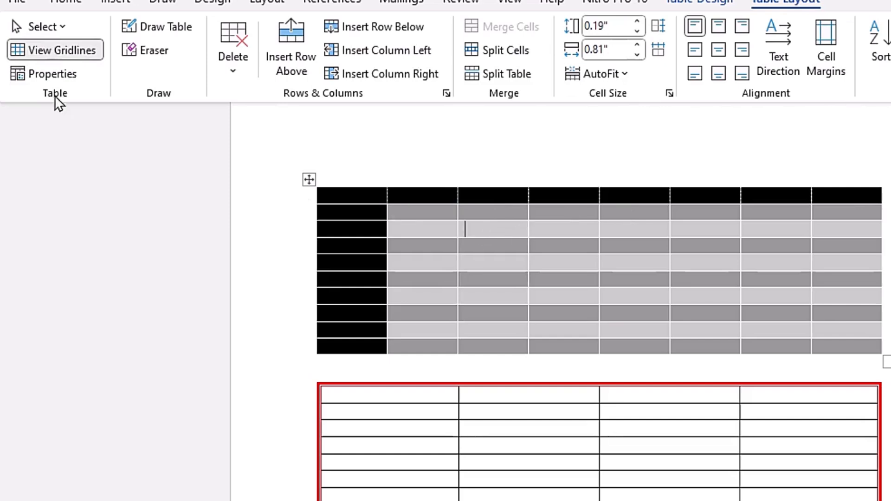
# Step: Turn off View Gridlines and draw a single-cell table about 6.65" wide and 1.69" high below the third table
pyautogui.click(56, 50)
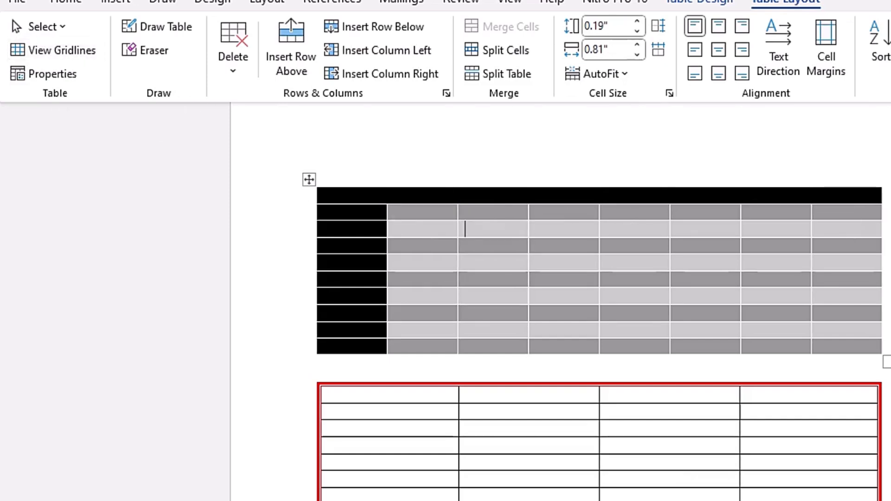
pyautogui.scroll(-8, 129, 107)
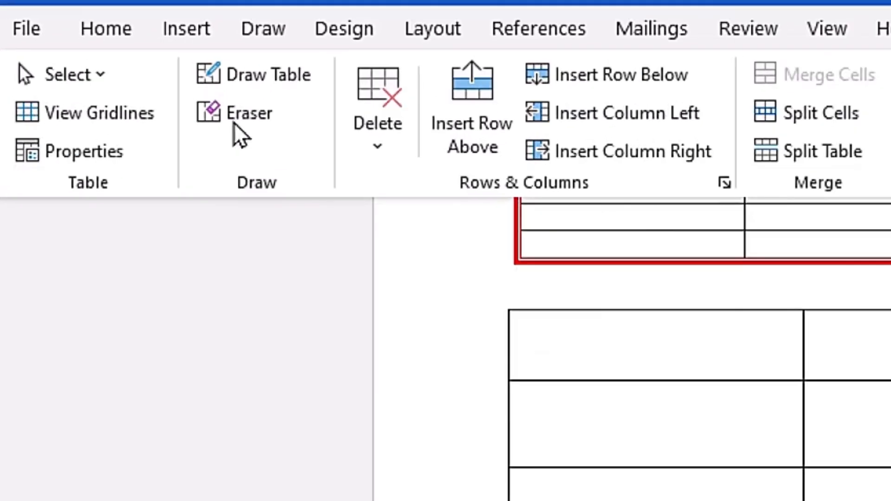
pyautogui.click(264, 80)
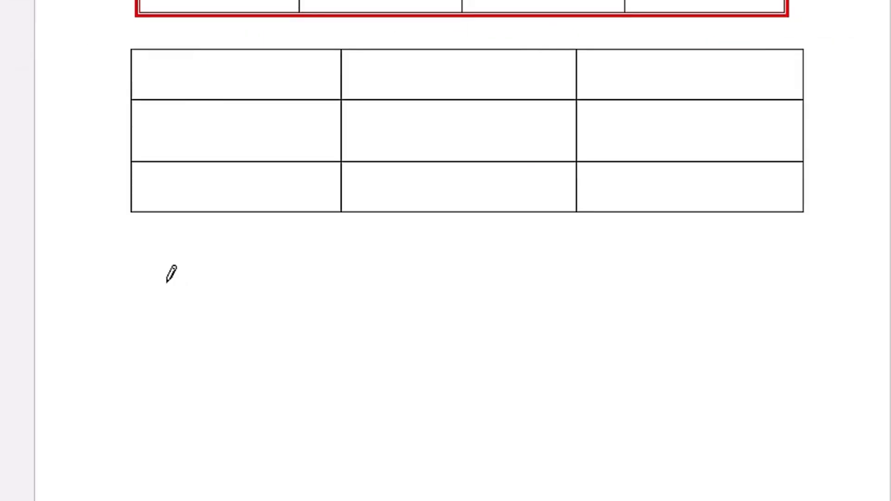
pyautogui.moveTo(149, 273)
pyautogui.mouseDown()
pyautogui.moveTo(775, 418)
pyautogui.moveTo(781, 431)
pyautogui.moveTo(826, 448)
pyautogui.mouseUp()
# Step: Erase the entire drawn single-cell table below the third table with the Eraser
pyautogui.click(128, 67)
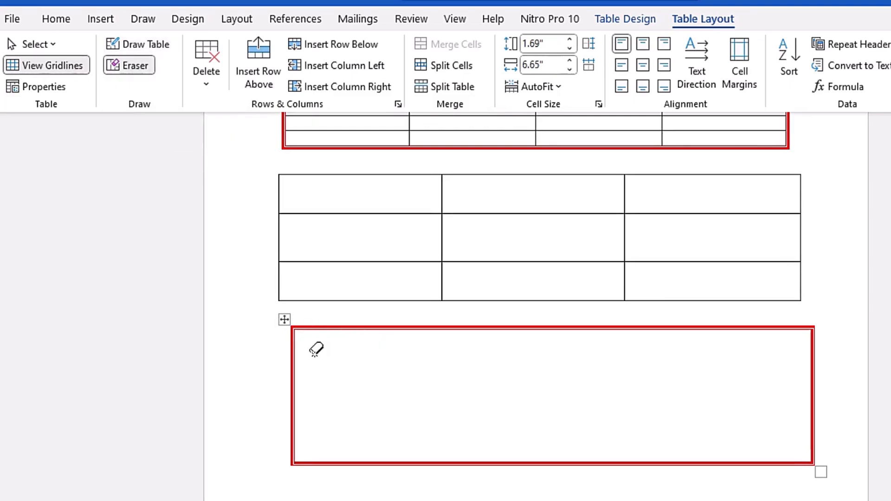
pyautogui.moveTo(305, 330)
pyautogui.mouseDown()
pyautogui.moveTo(706, 336)
pyautogui.moveTo(814, 410)
pyautogui.moveTo(827, 473)
pyautogui.mouseUp()
pyautogui.moveTo(265, 322)
pyautogui.mouseDown()
pyautogui.moveTo(795, 430)
pyautogui.moveTo(816, 497)
pyautogui.moveTo(855, 496)
pyautogui.mouseUp()
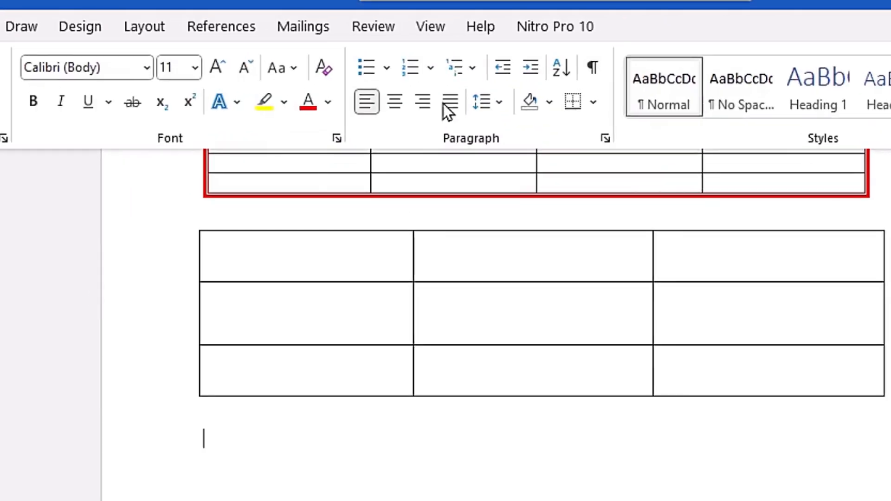
# Step: Place the cursor in the red-bordered table's last row, show the table layout commands and look over the table
pyautogui.click(459, 143)
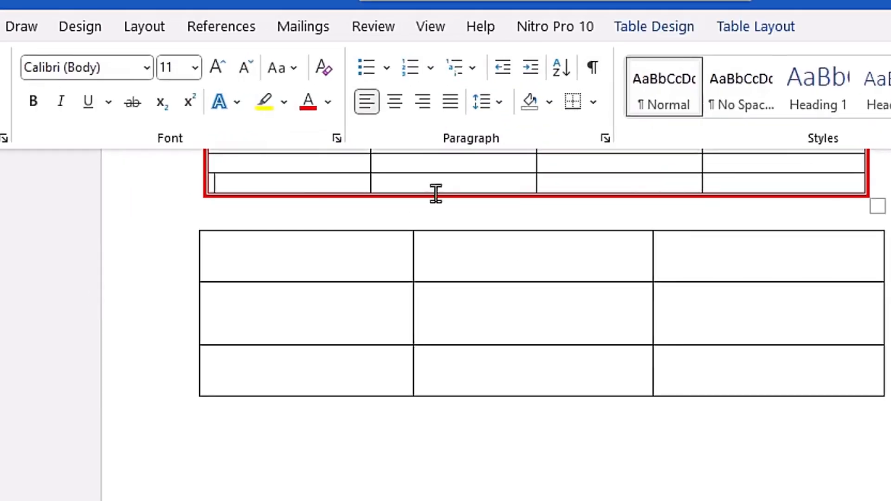
pyautogui.click(756, 28)
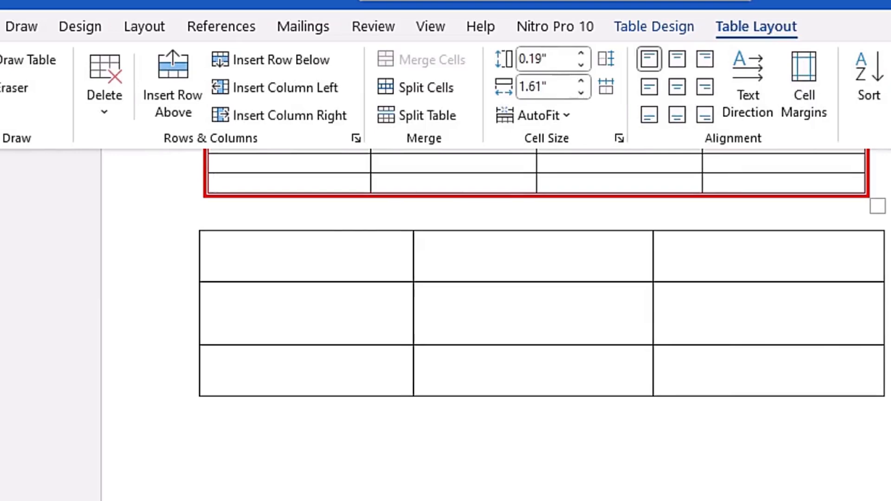
pyautogui.scroll(5, 534, 325)
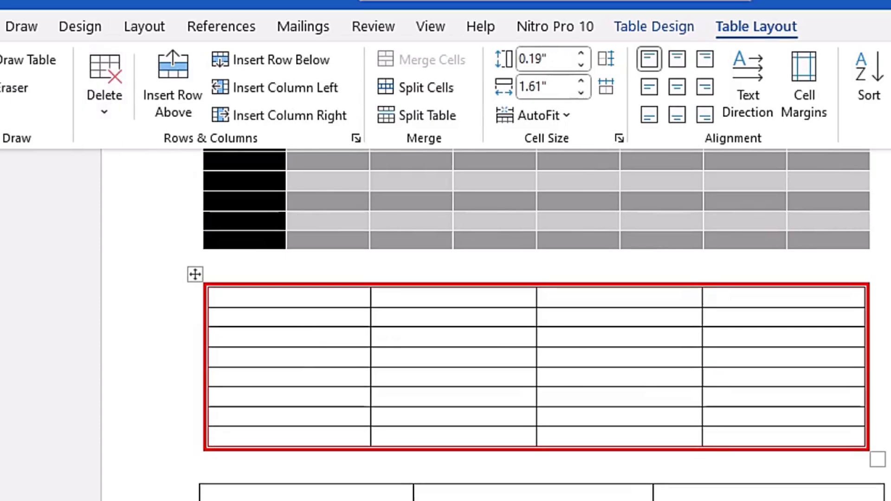
pyautogui.scroll(-5, 224, 421)
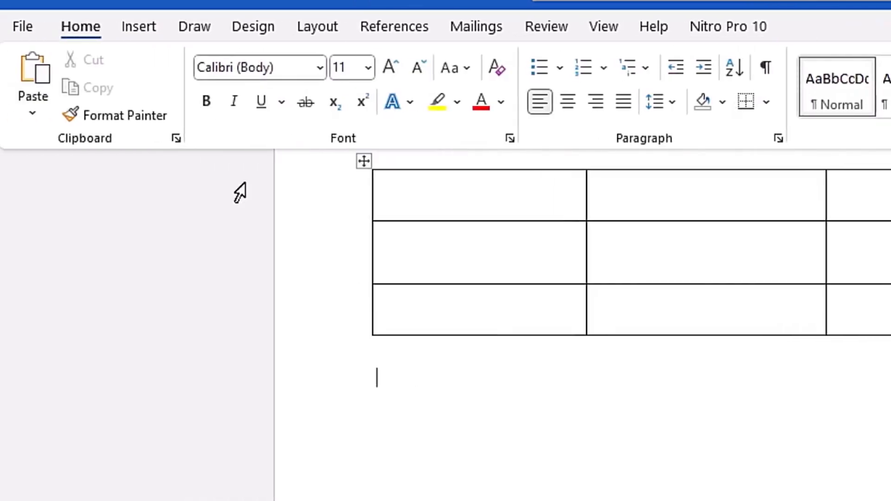
# Step: Insert a table with six columns and three rows below the third table
pyautogui.click(139, 29)
pyautogui.click(170, 115)
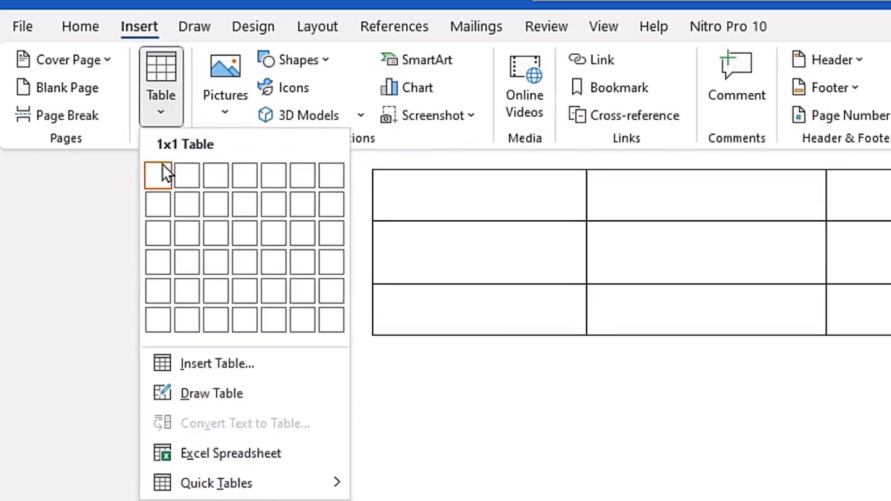
pyautogui.click(301, 233)
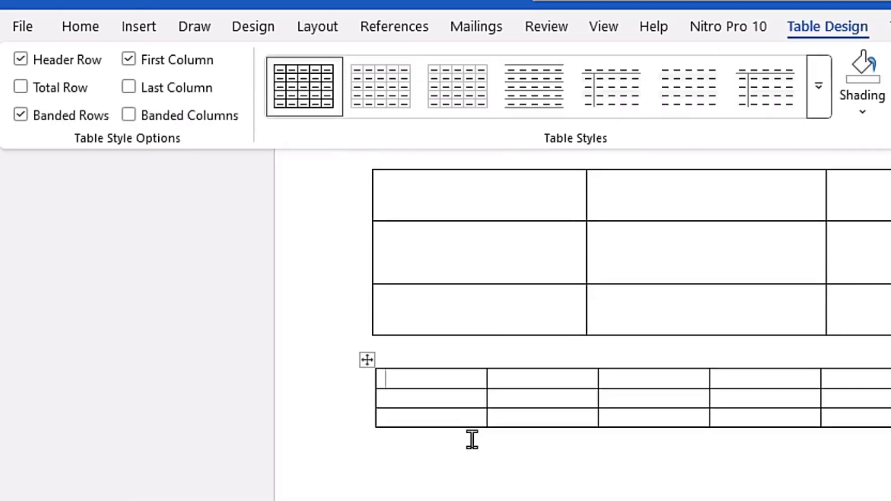
# Step: Delete the new six-column table with the Delete Table layout command and undo the deletion
pyautogui.click(806, 28)
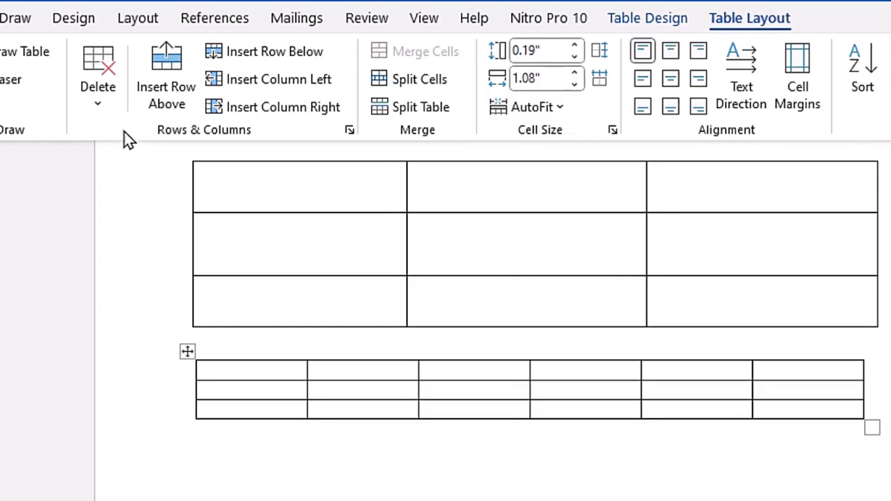
pyautogui.click(112, 92)
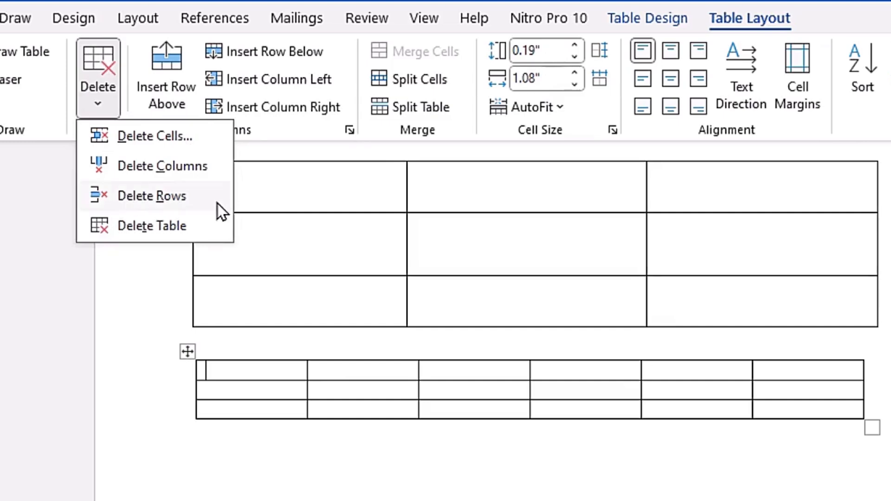
pyautogui.click(167, 227)
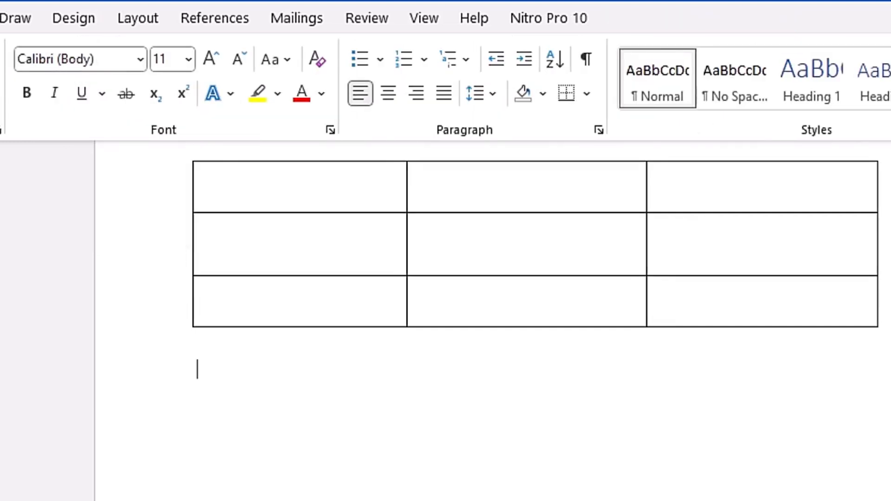
pyautogui.hotkey('ctrl', 'z')
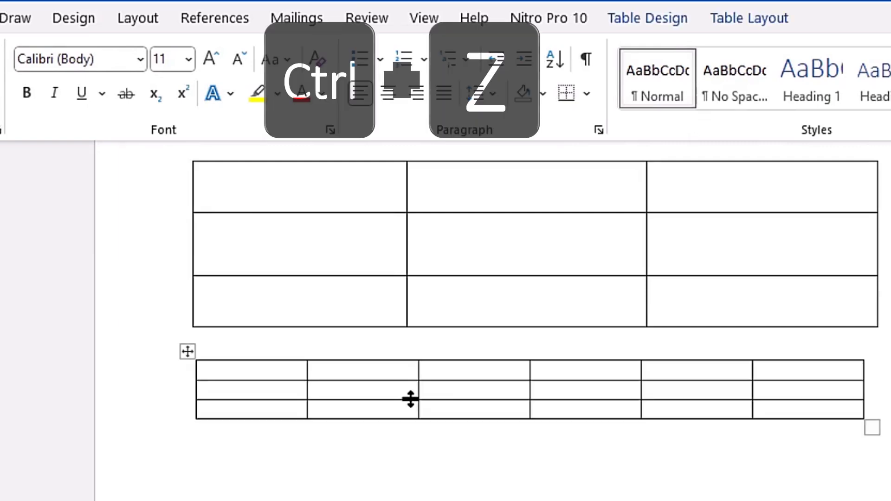
# Step: Select the entire six-column table and delete it using Delete Table directly on the selection
pyautogui.click(186, 354)
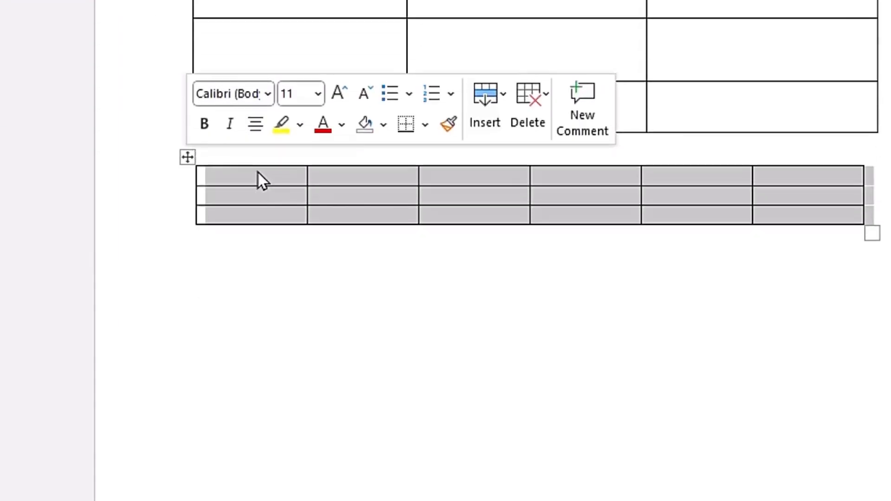
pyautogui.rightClick(257, 366)
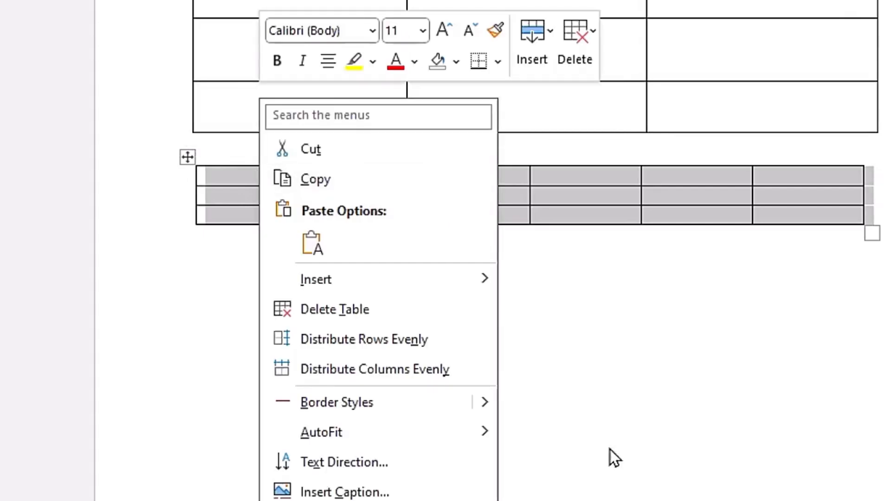
pyautogui.click(358, 311)
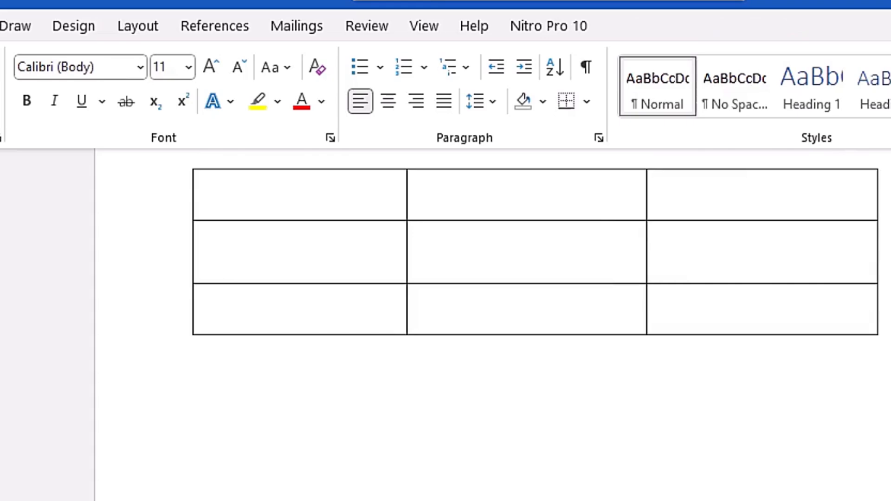
# Step: Insert a row above the second row of the red-bordered table
pyautogui.scroll(8, 258, 379)
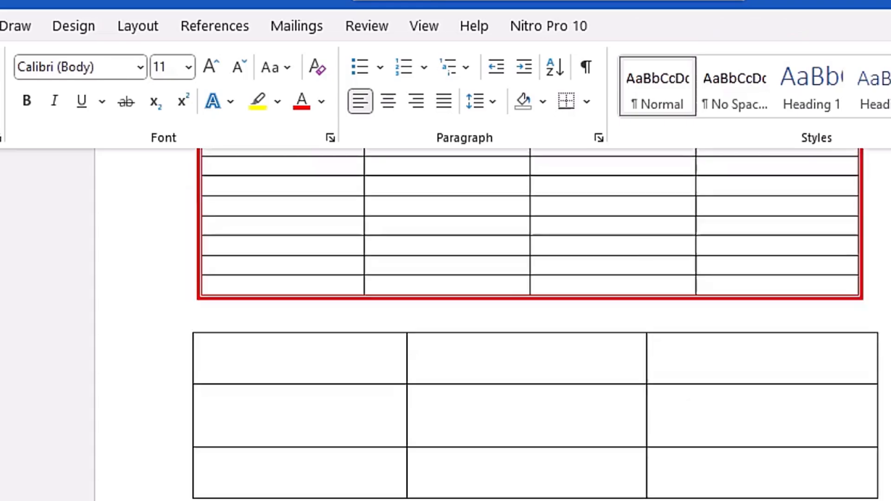
pyautogui.click(258, 380)
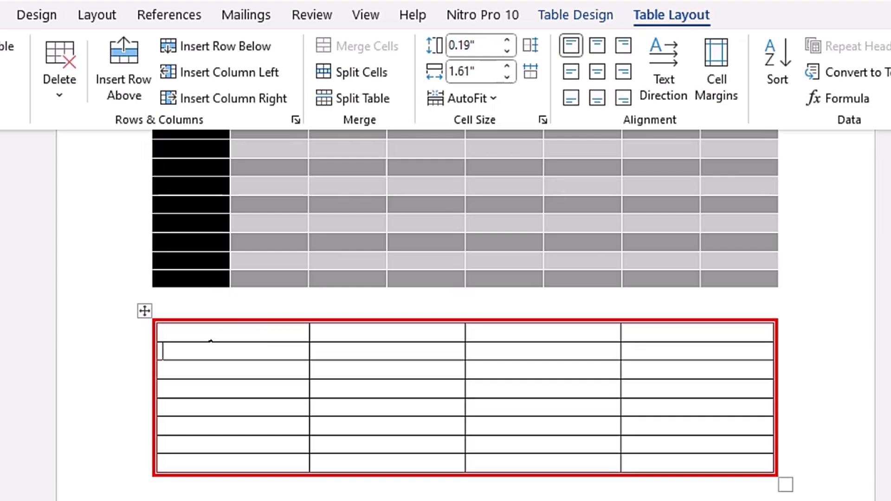
pyautogui.click(132, 82)
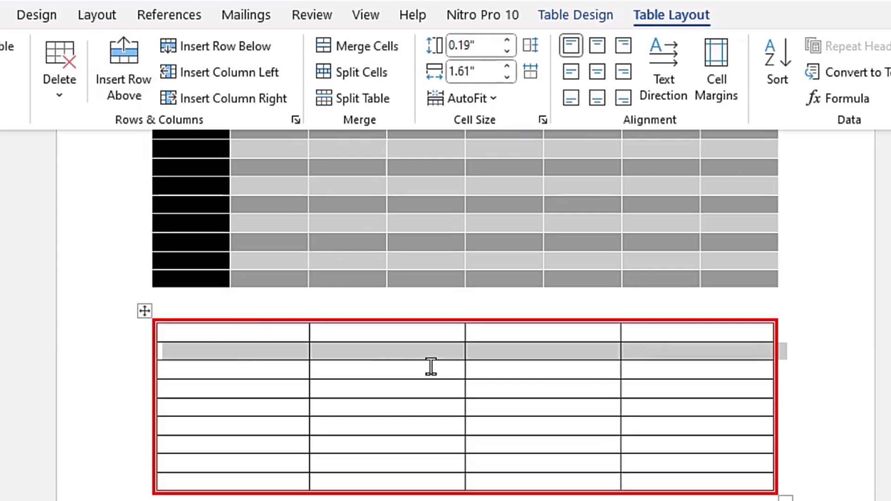
# Step: Insert a column left of the red-bordered table's third column and widen the second column to about 2.41"
pyautogui.click(507, 353)
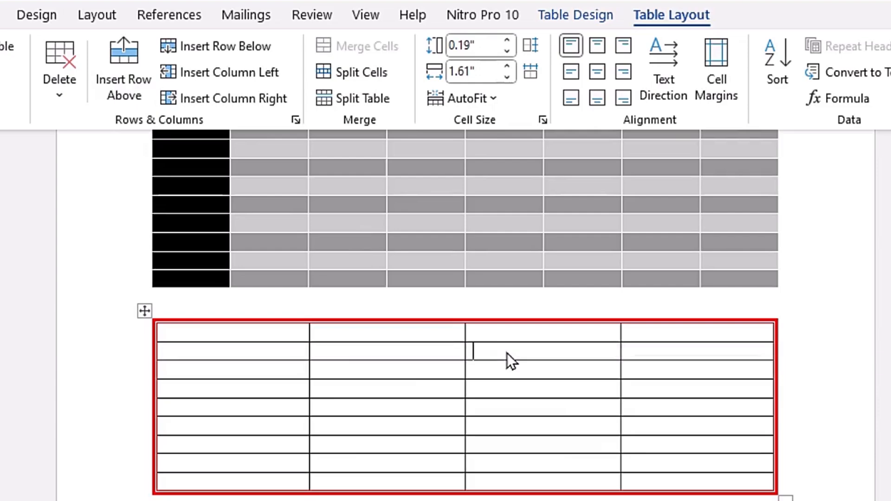
pyautogui.click(227, 75)
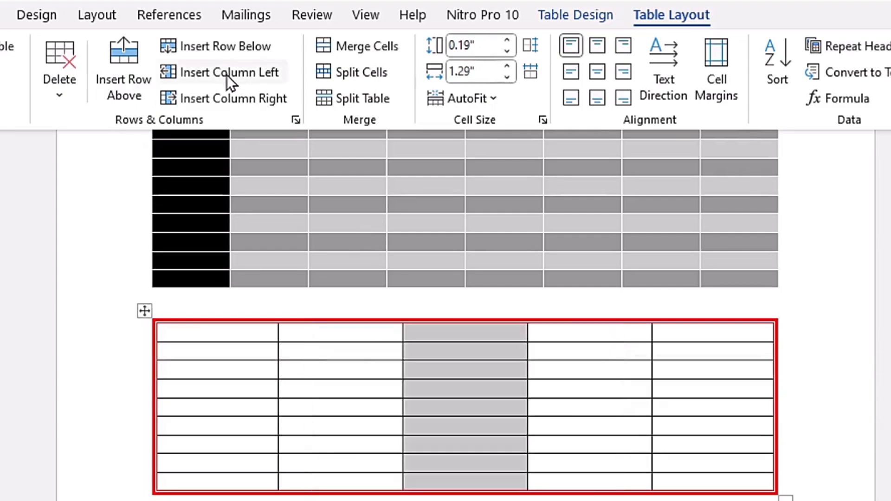
pyautogui.click(471, 350)
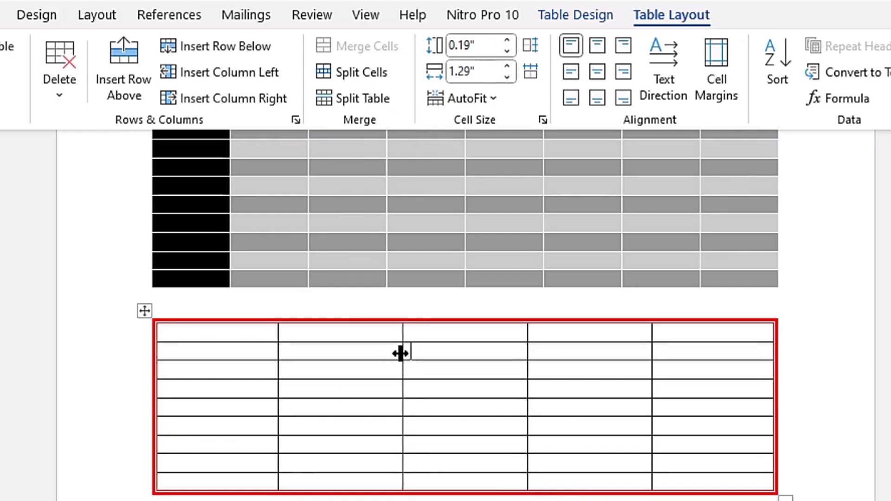
pyautogui.moveTo(400, 353); pyautogui.dragTo(534, 370)
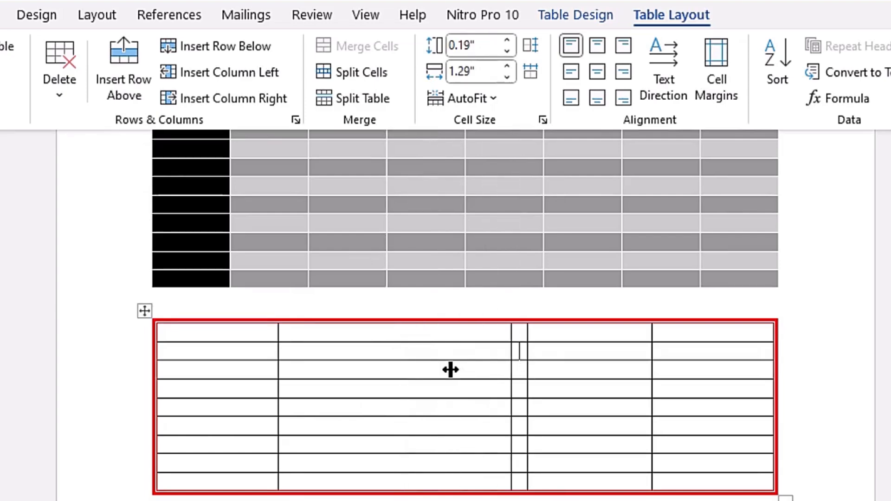
# Step: Split the second column's first cell into 2 columns and 1 row, and undo the split
pyautogui.click(380, 335)
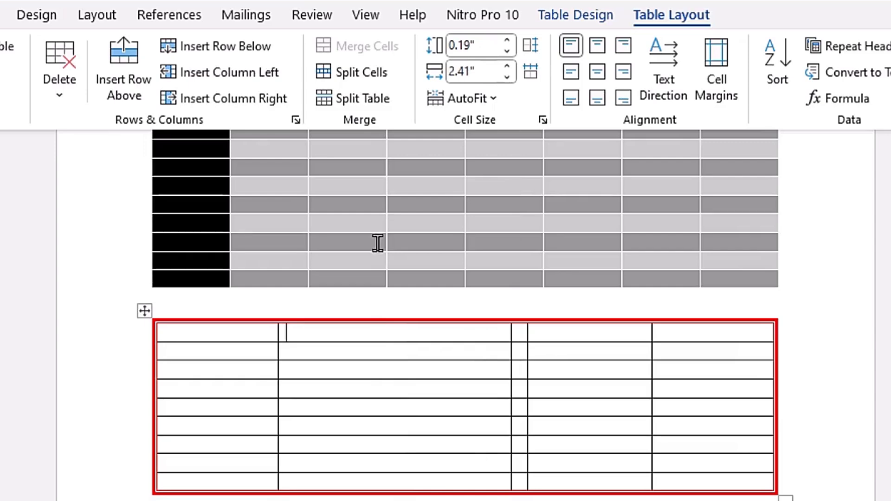
pyautogui.click(379, 74)
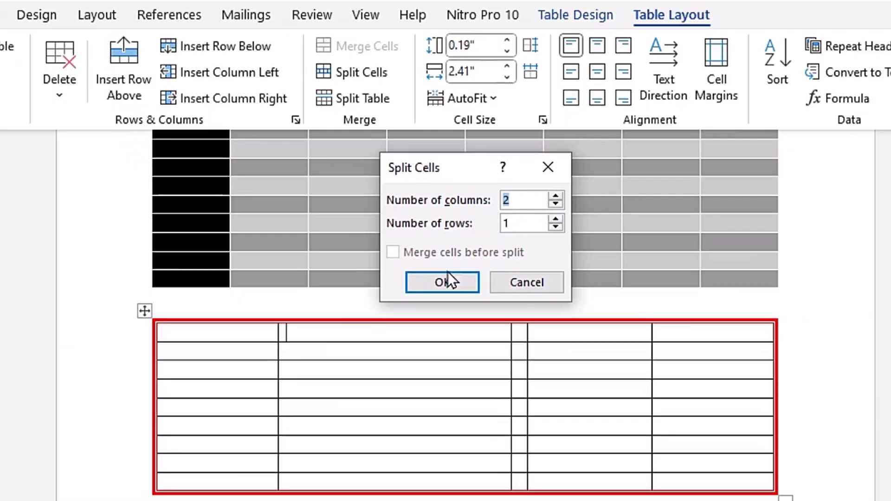
pyautogui.click(335, 392)
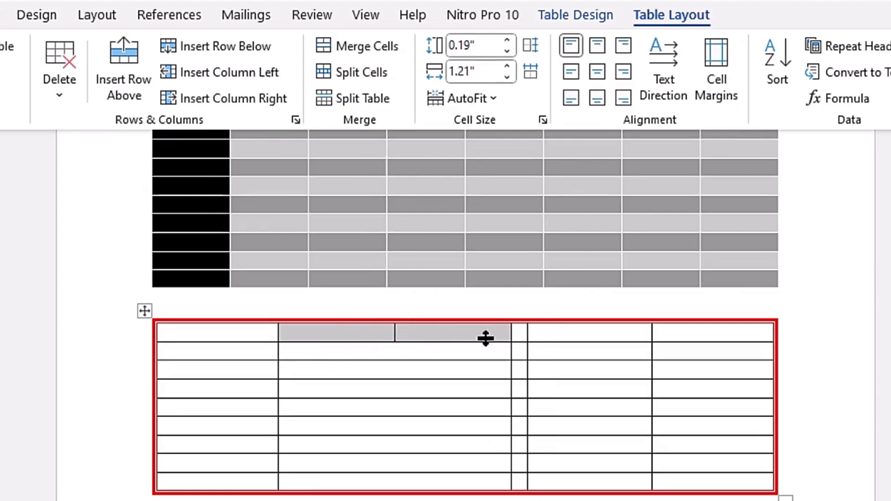
pyautogui.hotkey('ctrl', 'z')
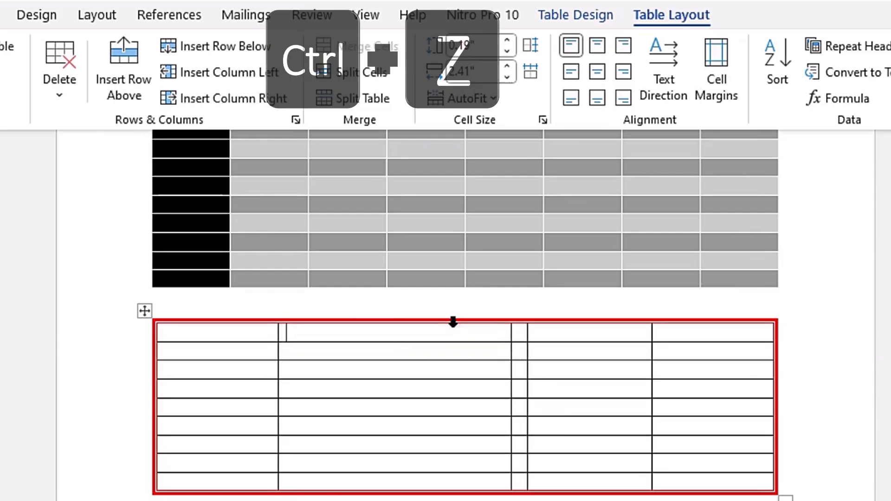
# Step: Split the red-bordered table's entire second column into 3 columns and 9 rows, merging the cells before splitting
pyautogui.moveTo(286, 333); pyautogui.dragTo(394, 486)
pyautogui.click(369, 72)
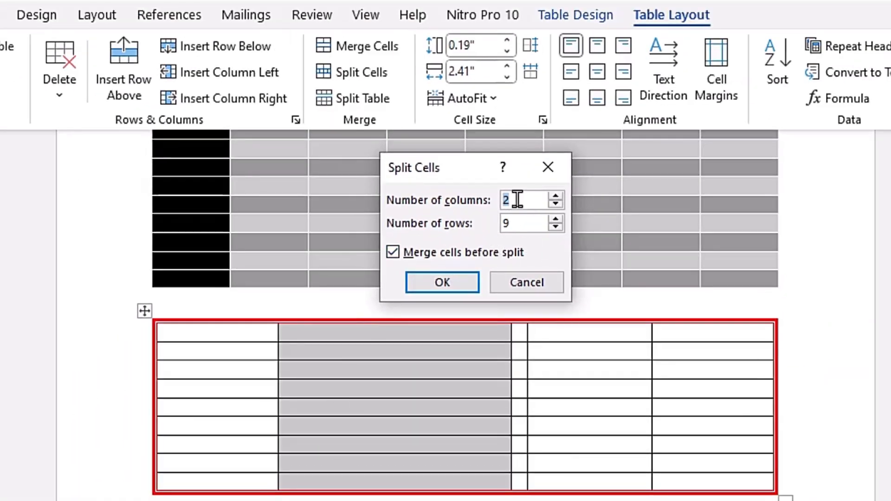
pyautogui.write('3')
pyautogui.click(450, 285)
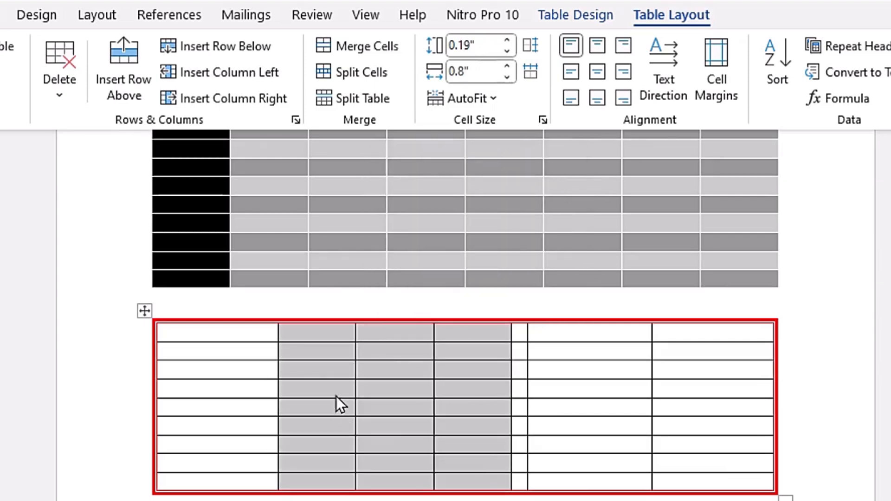
# Step: Merge the second and third cells of the red-bordered table's first row, and undo the merge
pyautogui.click(366, 371)
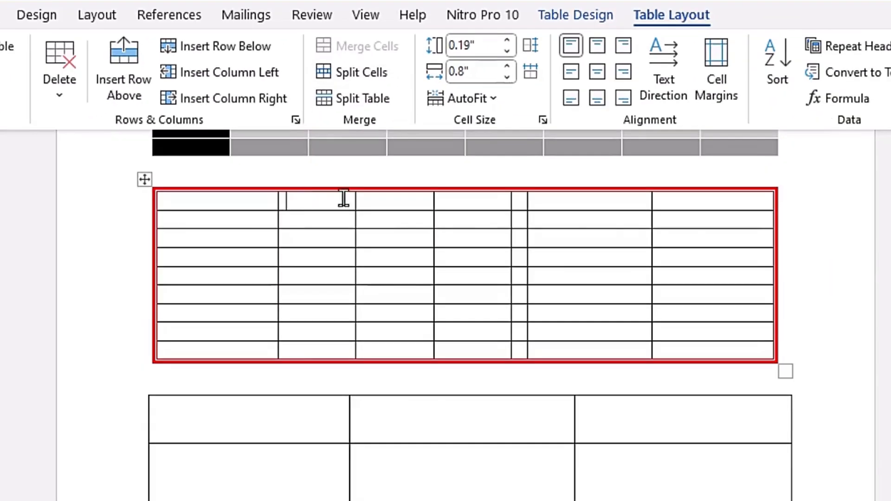
pyautogui.moveTo(332, 318); pyautogui.dragTo(406, 317)
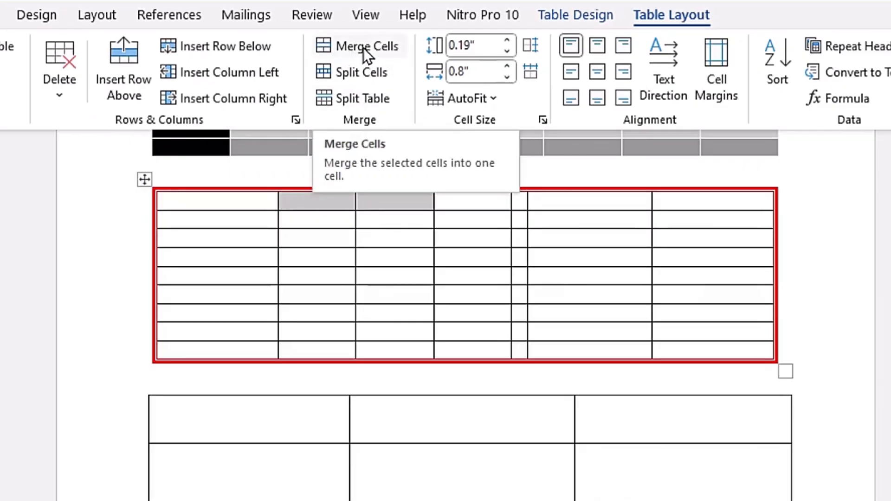
pyautogui.click(360, 60)
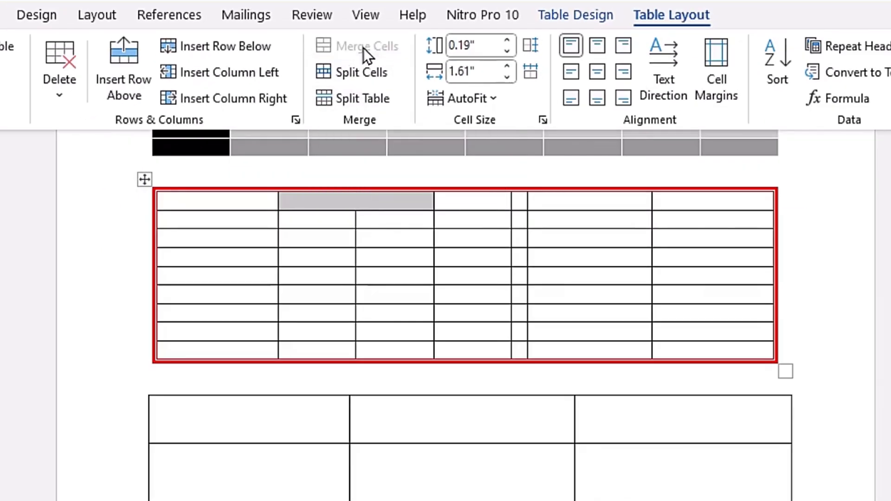
pyautogui.click(371, 213)
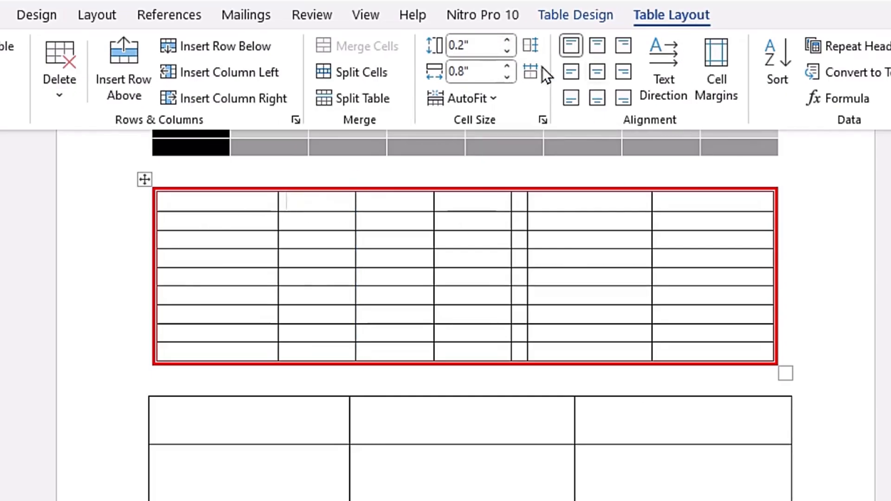
# Step: Set the heights of the red-bordered table's first and fifth rows to 0.5"
pyautogui.click(508, 41)
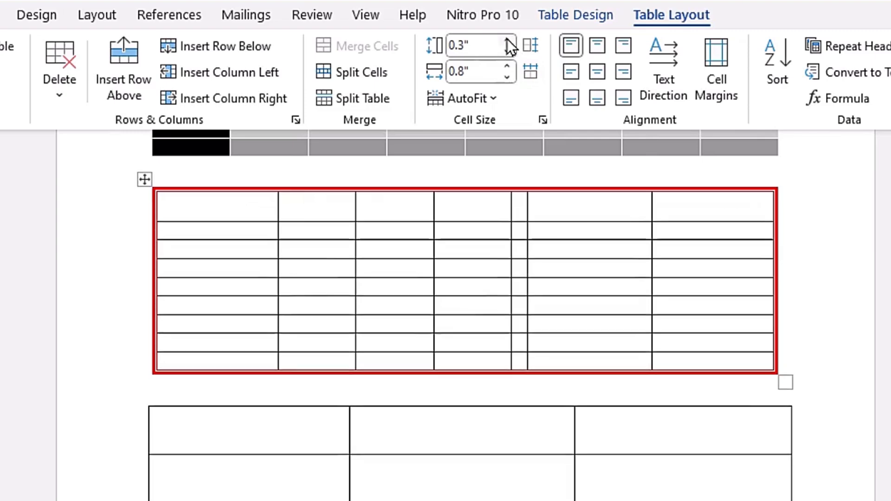
pyautogui.click(507, 41)
pyautogui.click(508, 40)
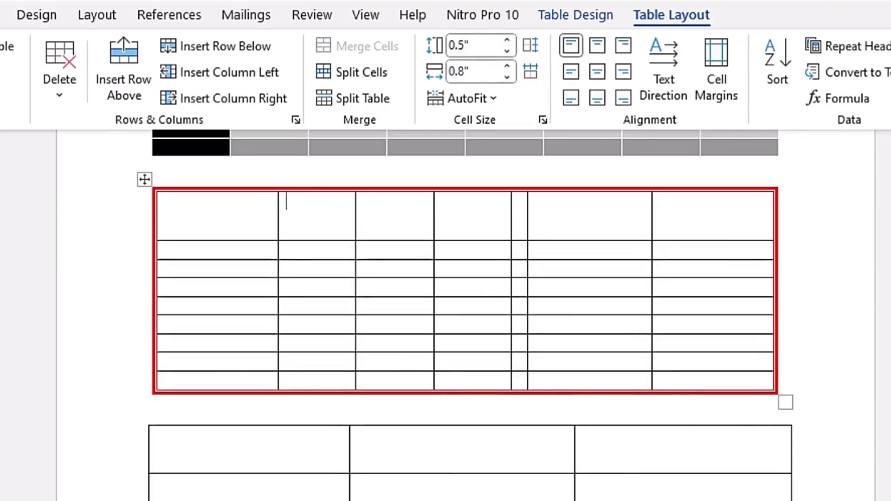
pyautogui.click(322, 305)
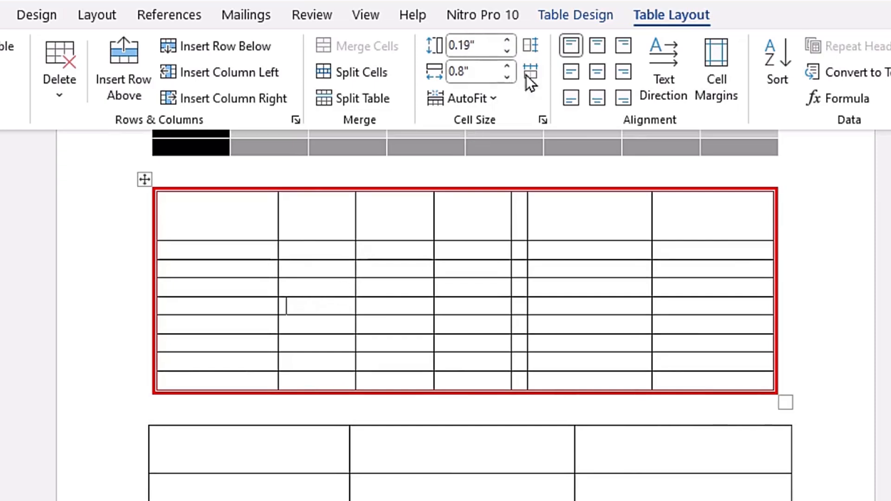
pyautogui.click(508, 39)
pyautogui.click(509, 39)
pyautogui.click(508, 39)
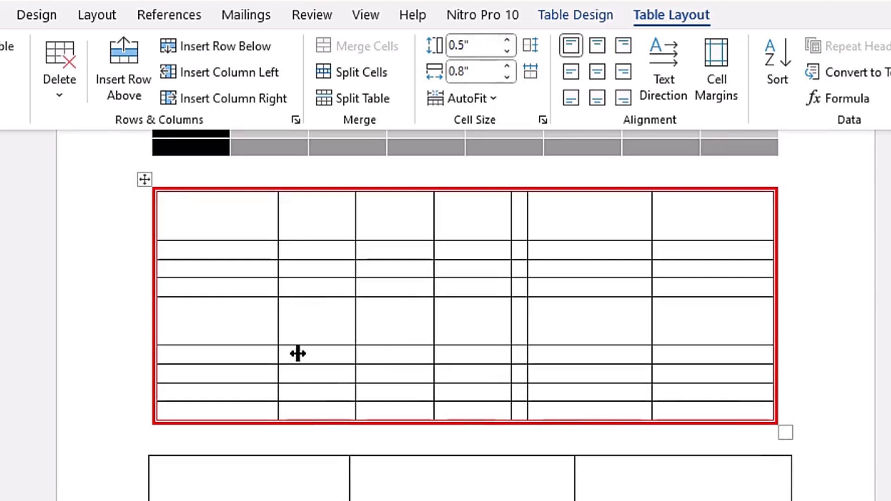
# Step: Reduce the heights of the red-bordered table's fifth and first rows to 0.2"
pyautogui.click(509, 49)
pyautogui.click(509, 50)
pyautogui.click(509, 50)
pyautogui.click(318, 205)
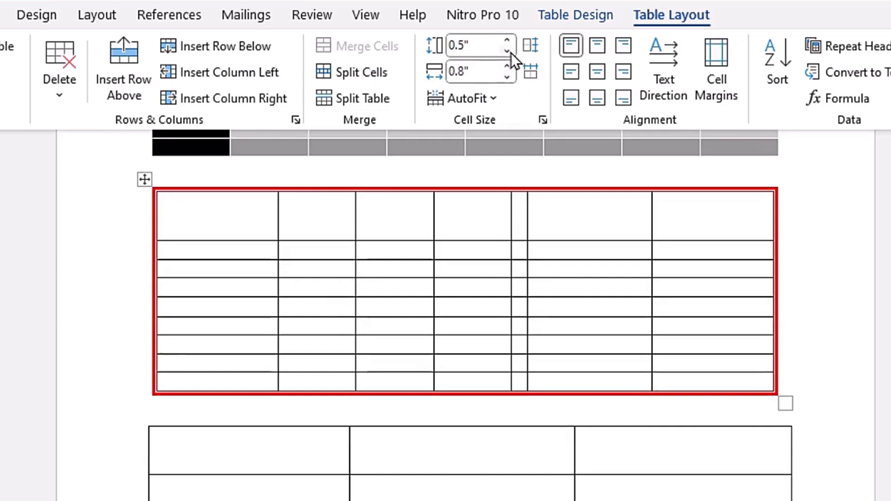
pyautogui.click(510, 52)
pyautogui.click(510, 52)
pyautogui.click(511, 52)
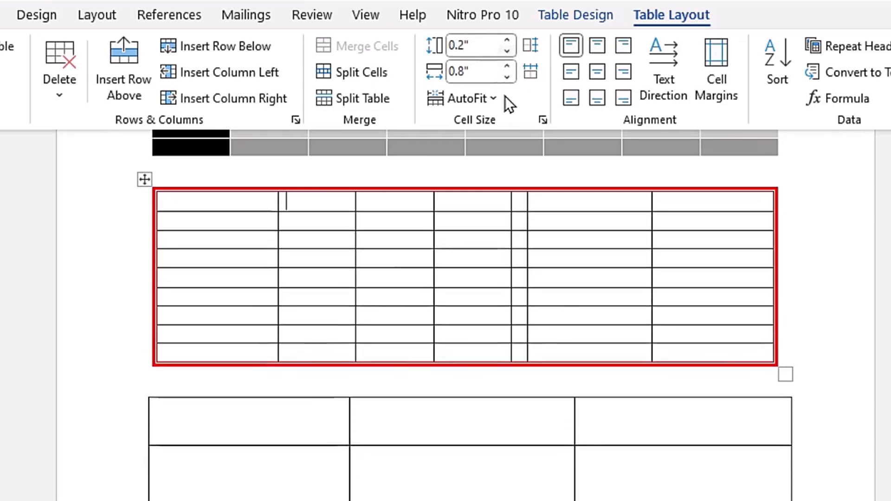
# Step: Widen the red-bordered table's second column by two increments and return its width to 0.8"
pyautogui.click(310, 223)
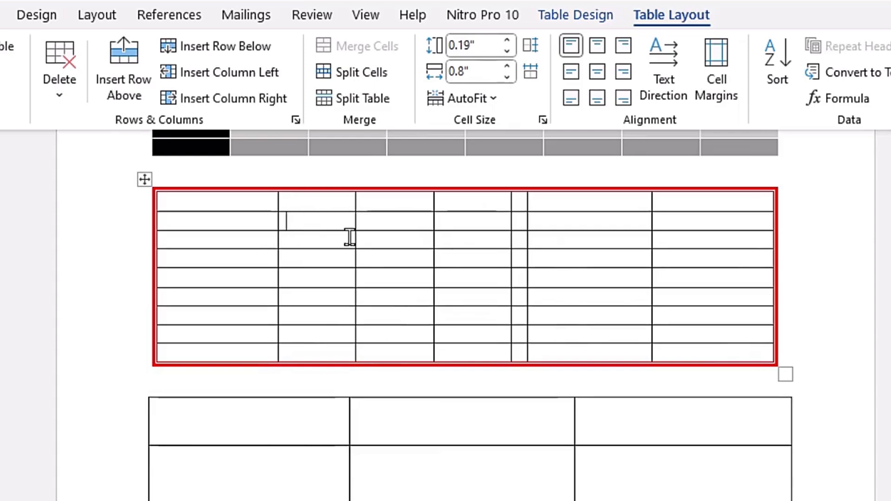
pyautogui.click(507, 66)
pyautogui.click(507, 67)
pyautogui.click(507, 77)
pyautogui.click(507, 77)
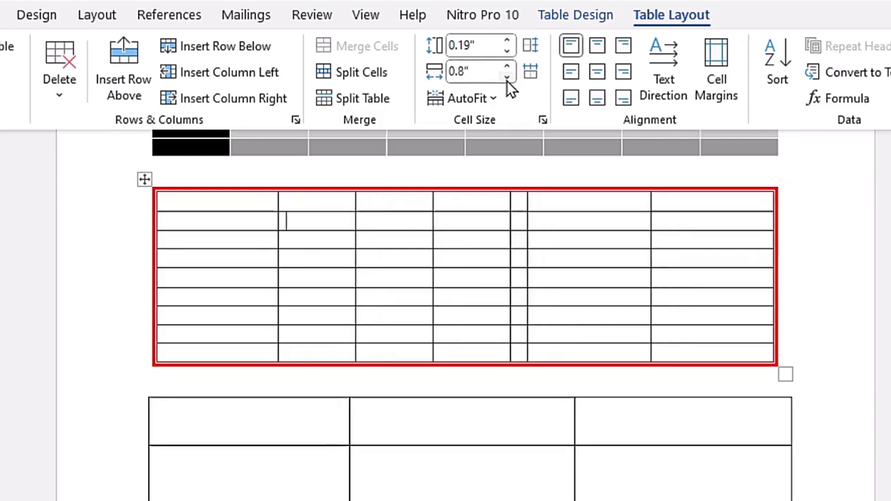
# Step: Select the second and third cells in the red-bordered table's first two rows and set their height to 0.6"
pyautogui.moveTo(313, 207); pyautogui.dragTo(392, 229)
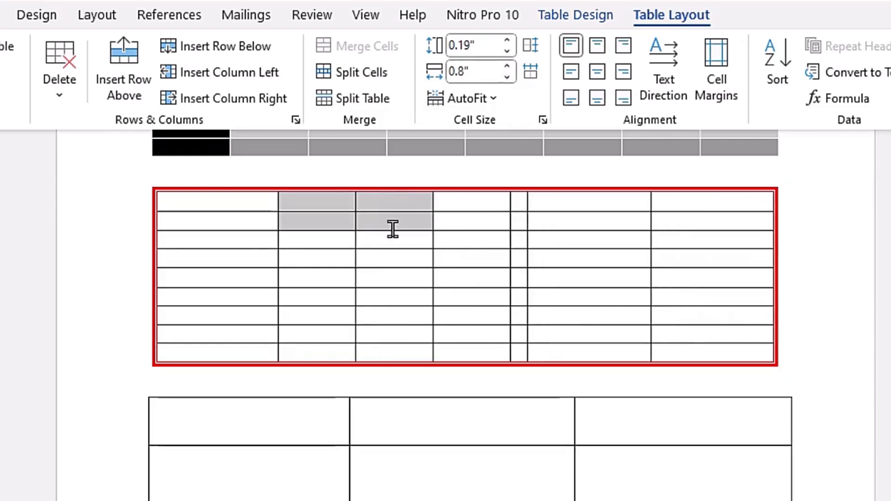
pyautogui.click(507, 41)
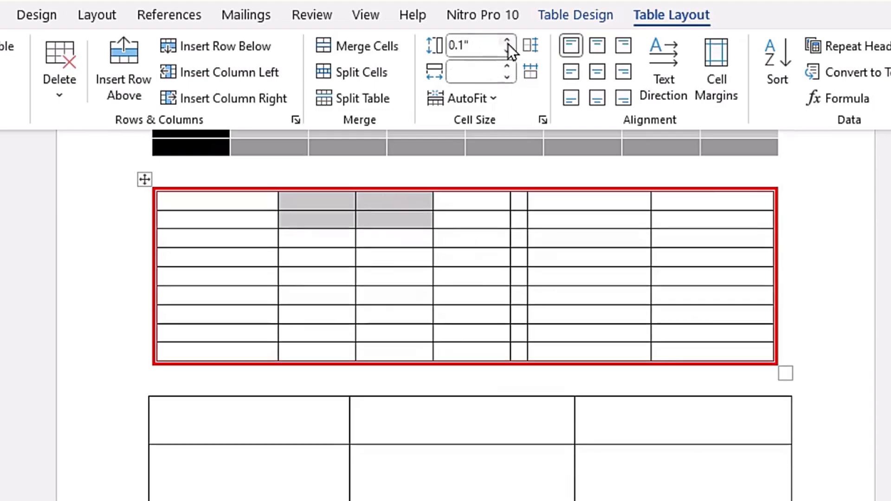
pyautogui.click(507, 41)
pyautogui.click(508, 41)
pyautogui.click(508, 42)
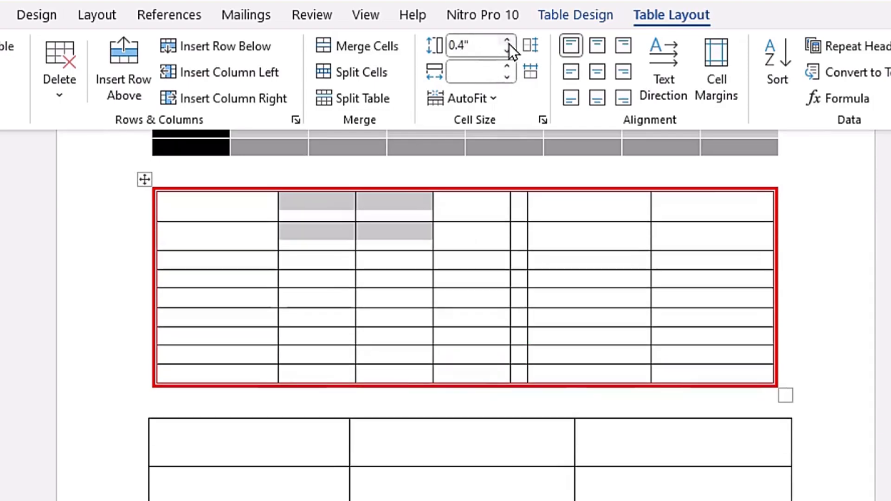
pyautogui.click(509, 42)
pyautogui.click(508, 42)
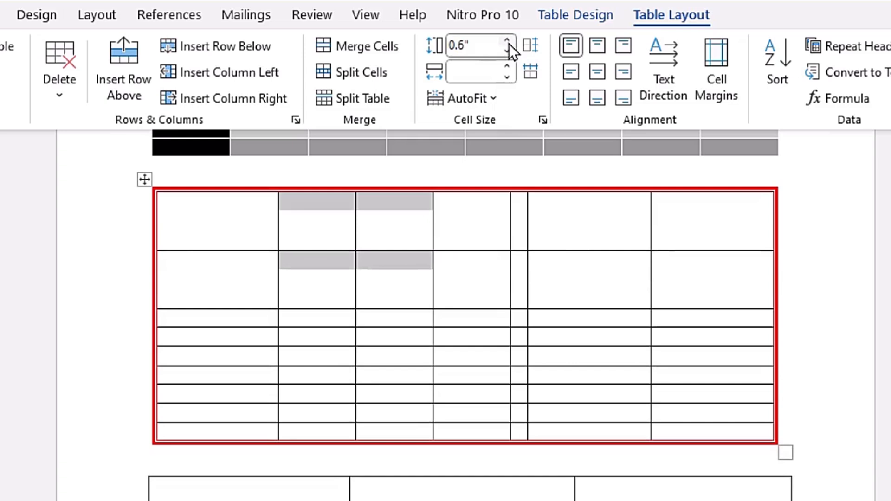
# Step: Reduce the height of the red-bordered table's first two rows to 0.2" and clear the cell selection
pyautogui.click(508, 51)
pyautogui.click(508, 51)
pyautogui.click(508, 51)
pyautogui.click(508, 51)
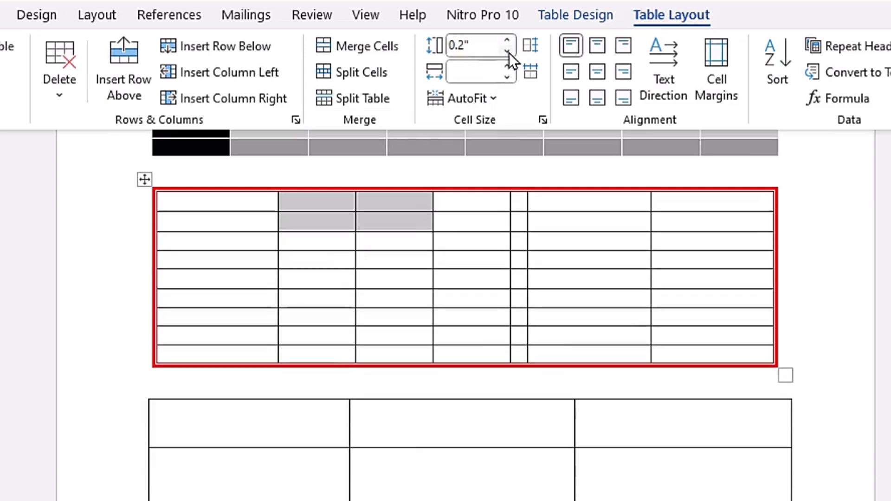
pyautogui.click(297, 241)
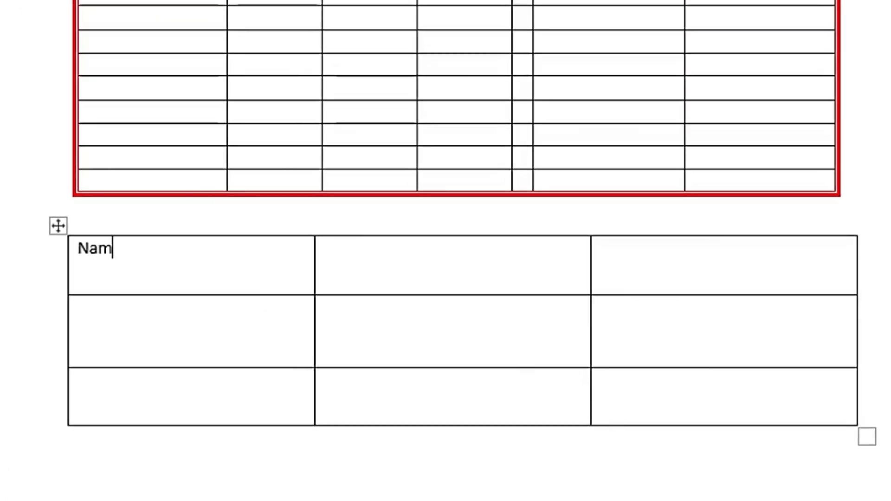
# Step: Enter Name in the three-column table's first cell and move the insertion point forward, back, down and up between neighbouring cells
pyautogui.press('Tab')
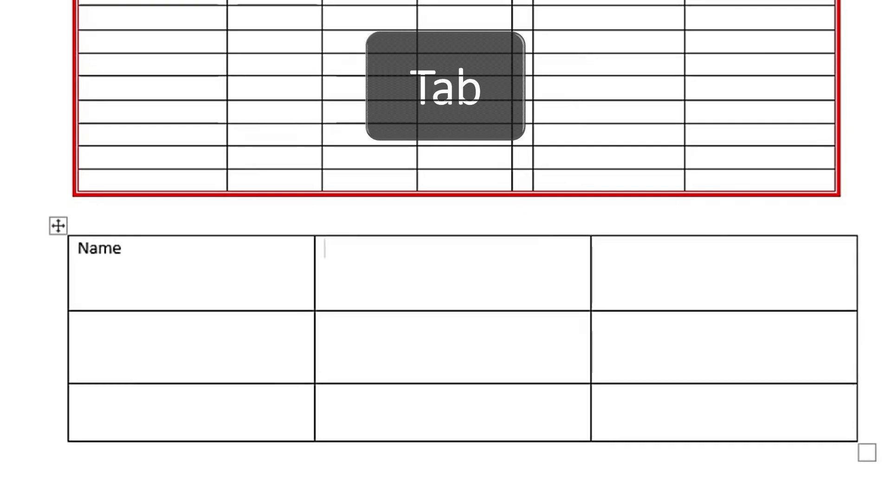
pyautogui.hotkey('shift', 'Tab')
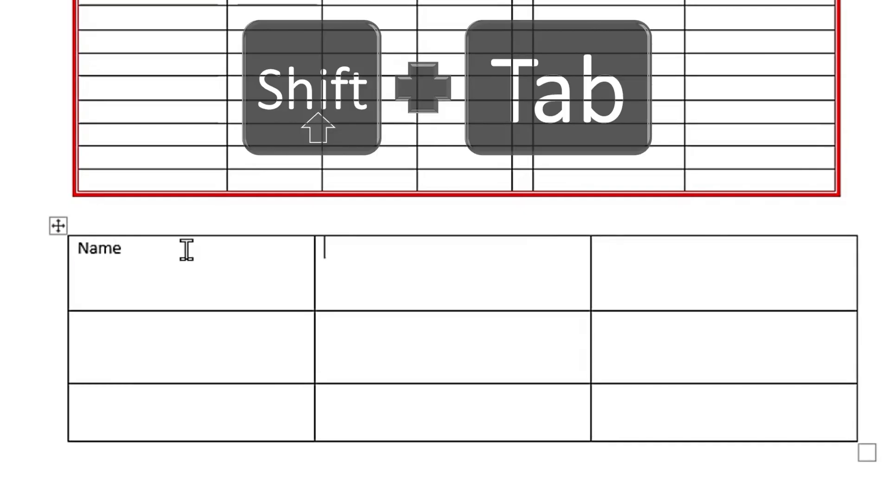
pyautogui.hotkey('shift', 'Tab')
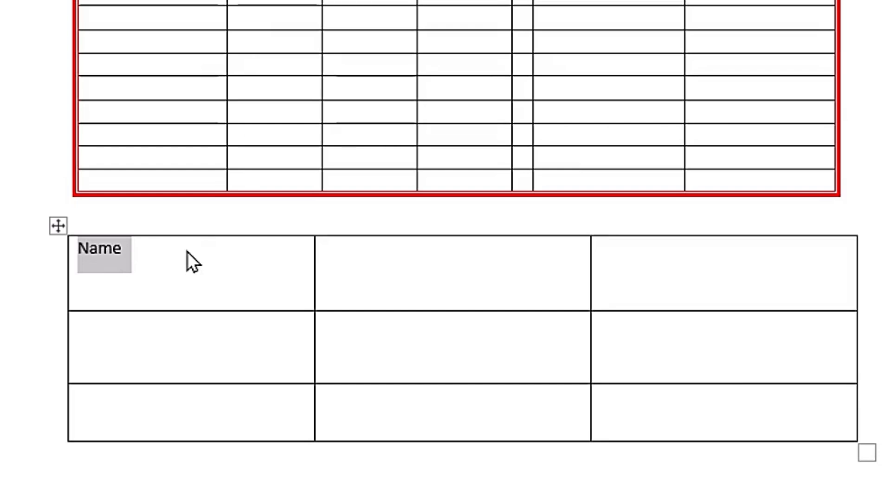
pyautogui.press('Tab')
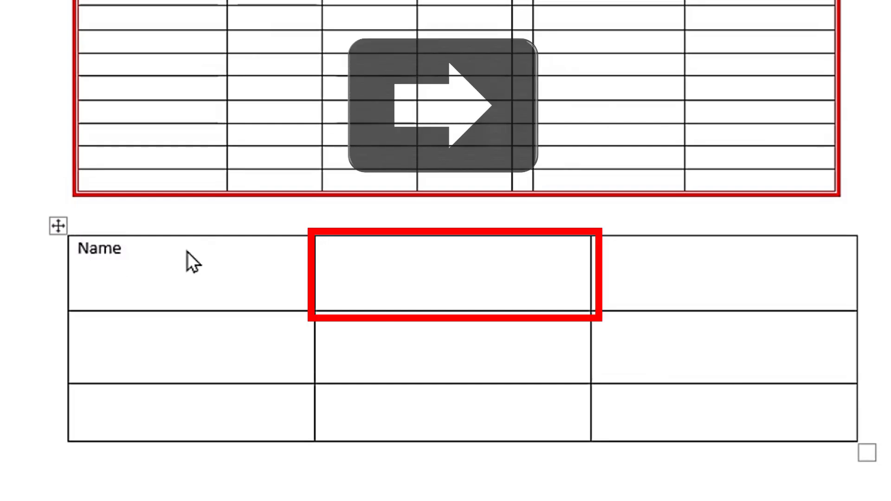
pyautogui.press('Tab')
pyautogui.hotkey('shift', 'Tab')
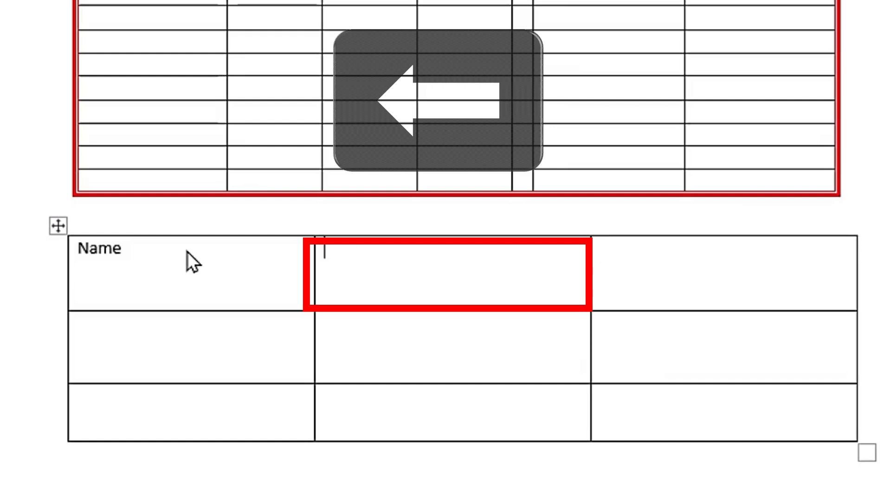
pyautogui.press('Down')
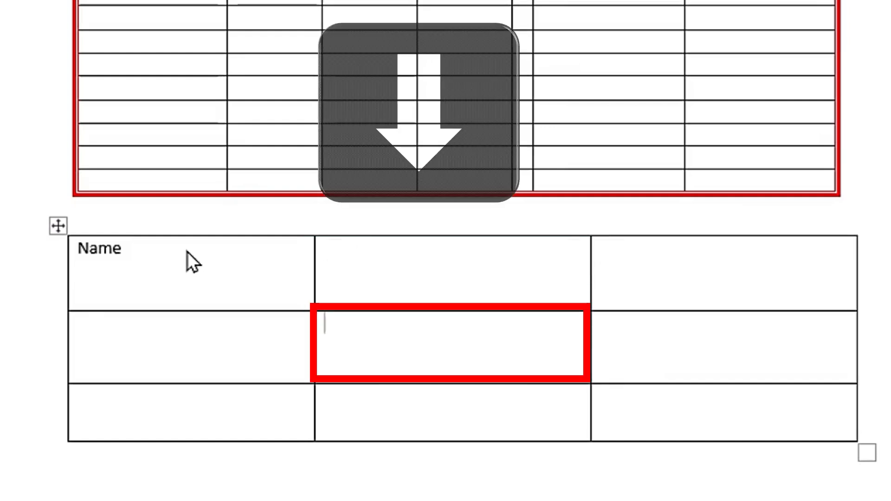
pyautogui.press('Up')
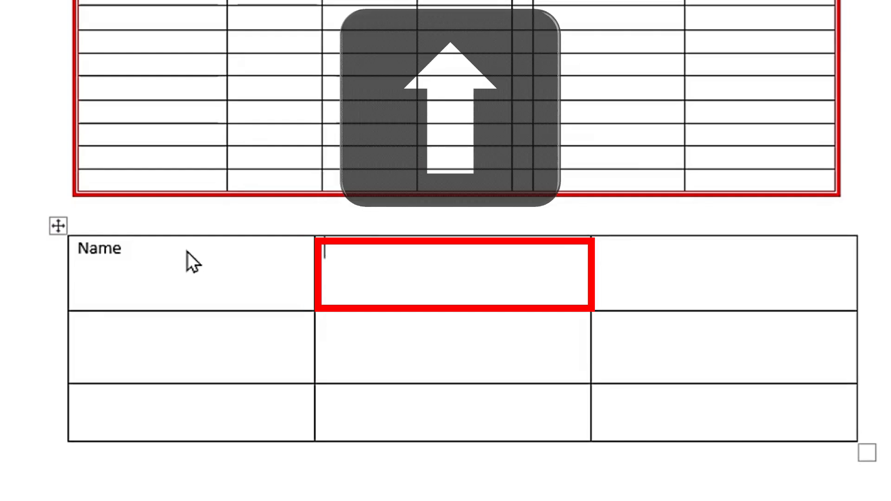
# Step: Enter the headings Region and Amount beside Name in the three-column table's first row
pyautogui.click(188, 252)
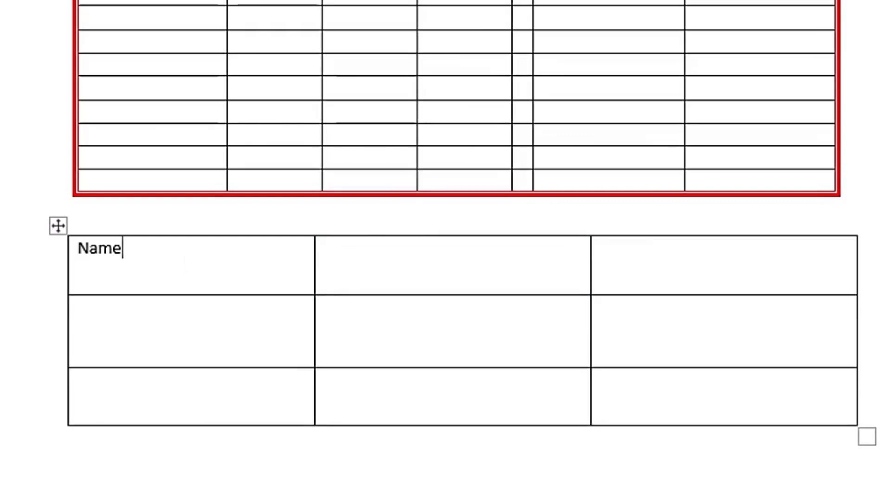
pyautogui.press('Tab')
pyautogui.write('Region')
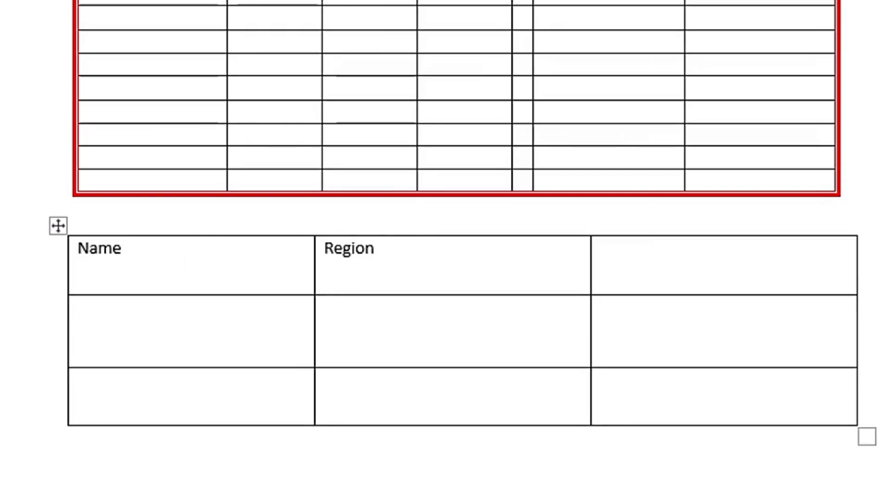
pyautogui.press('Right')
pyautogui.write('Amou')
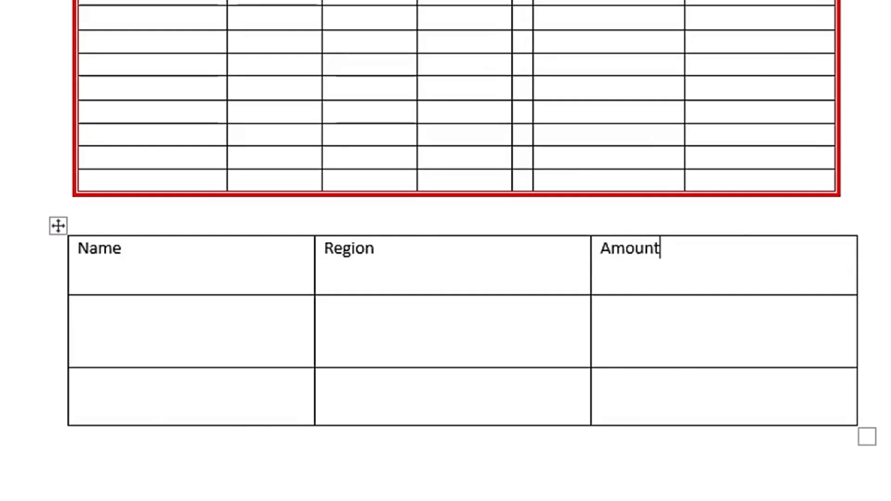
# Step: Fill the two rows below the headings with people's first names, regions N and W, and amounts 100000 and 10000
pyautogui.press('Tab')
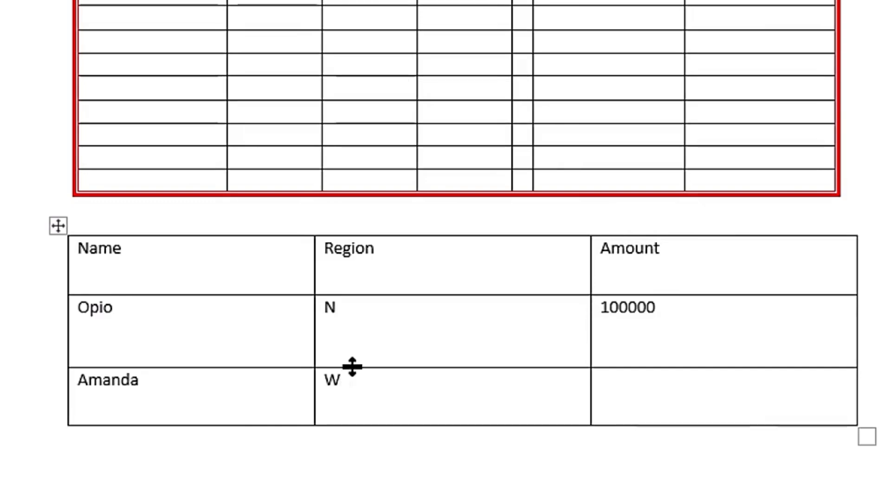
pyautogui.press('Tab')
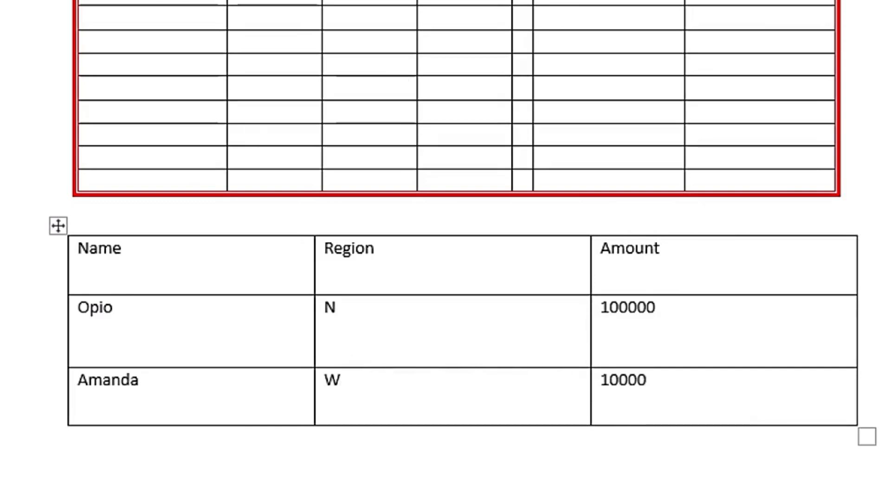
pyautogui.click(638, 316)
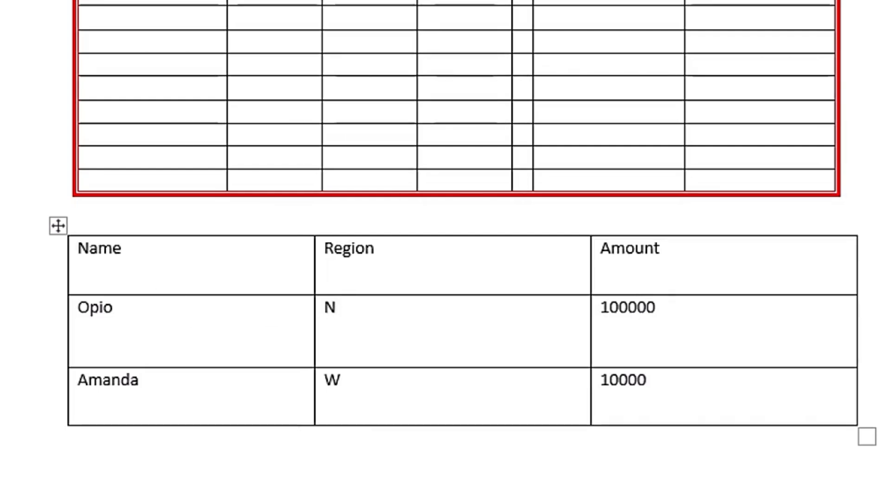
# Step: Try top center, top right, center right, center and bottom right alignment on the Name cell, and finish with it centered both ways
pyautogui.click(182, 258)
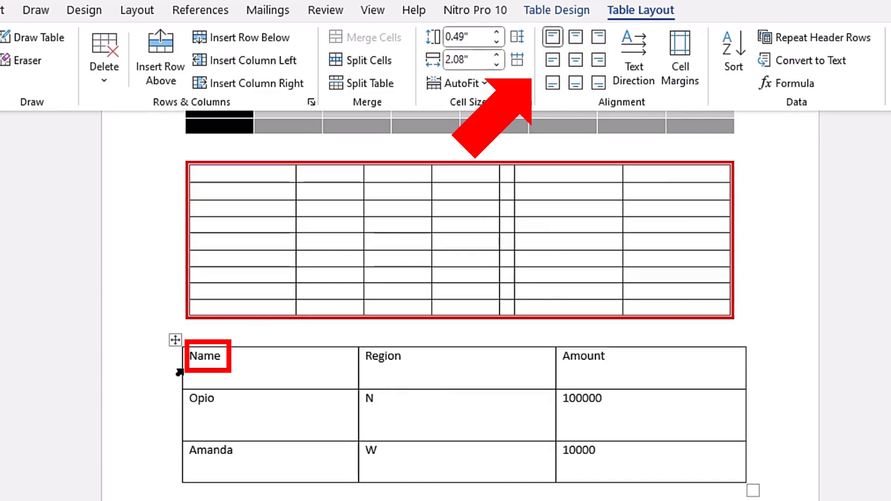
pyautogui.click(580, 37)
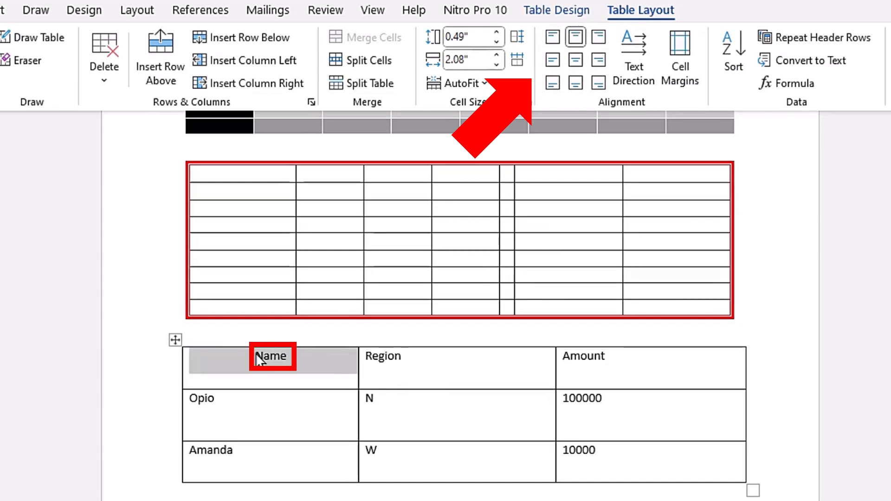
pyautogui.click(599, 37)
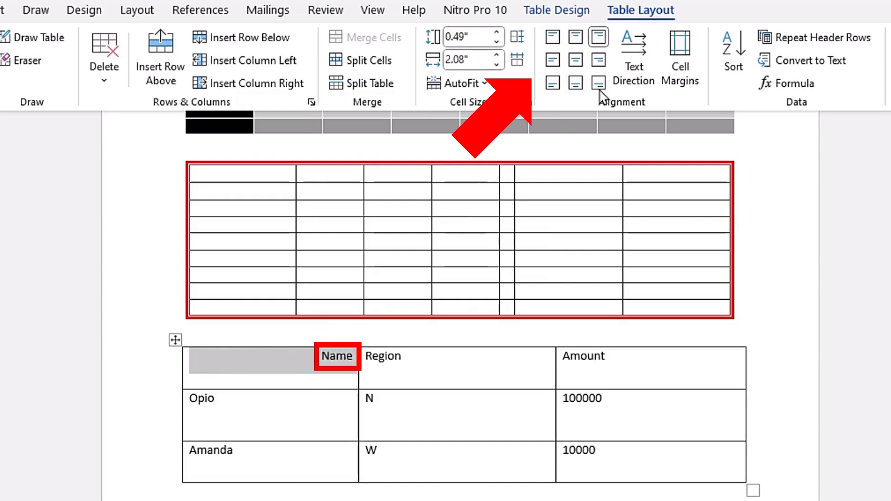
pyautogui.click(601, 64)
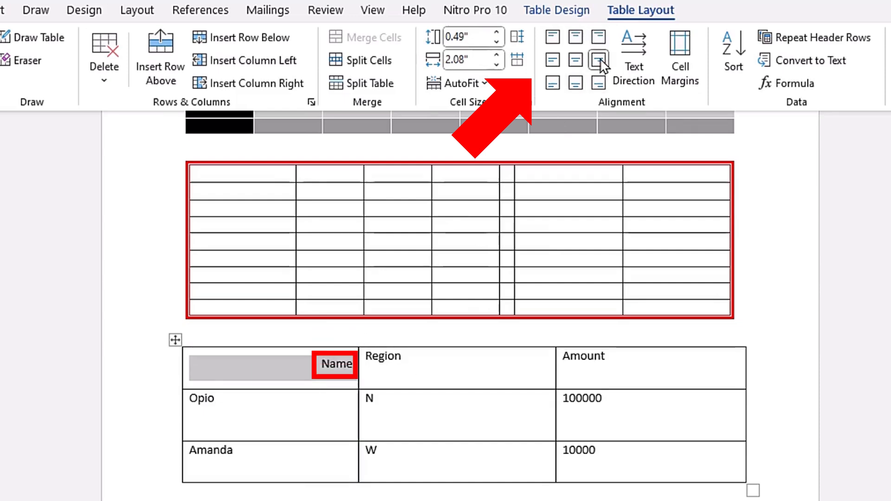
pyautogui.click(576, 60)
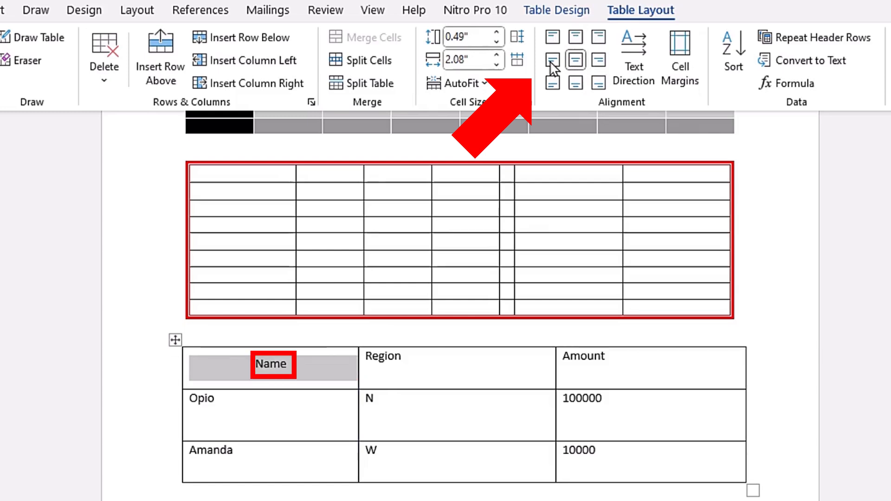
pyautogui.click(600, 84)
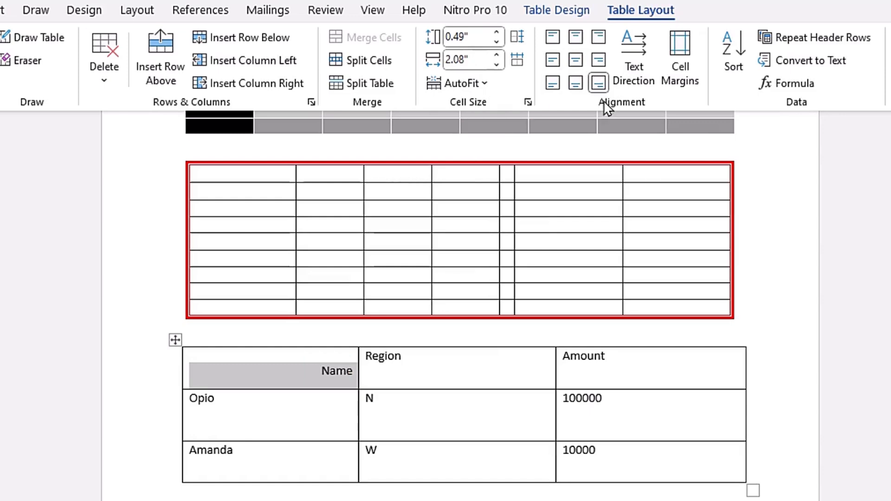
pyautogui.click(578, 62)
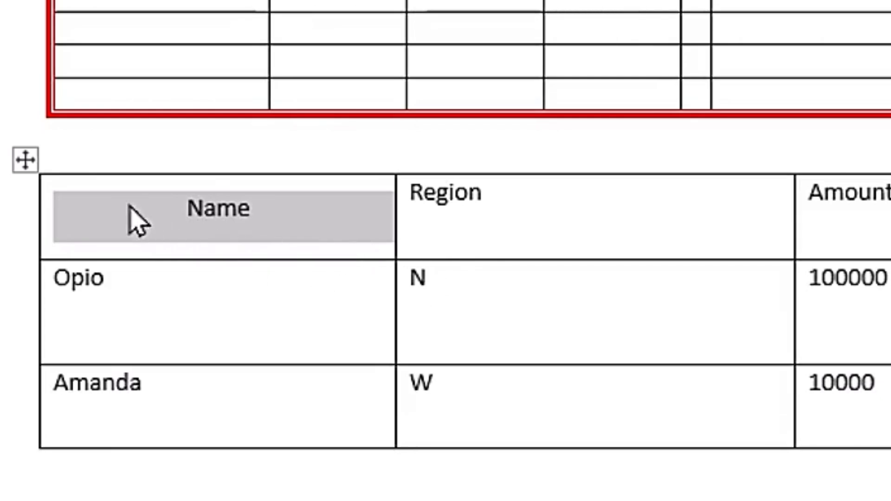
pyautogui.click(89, 219)
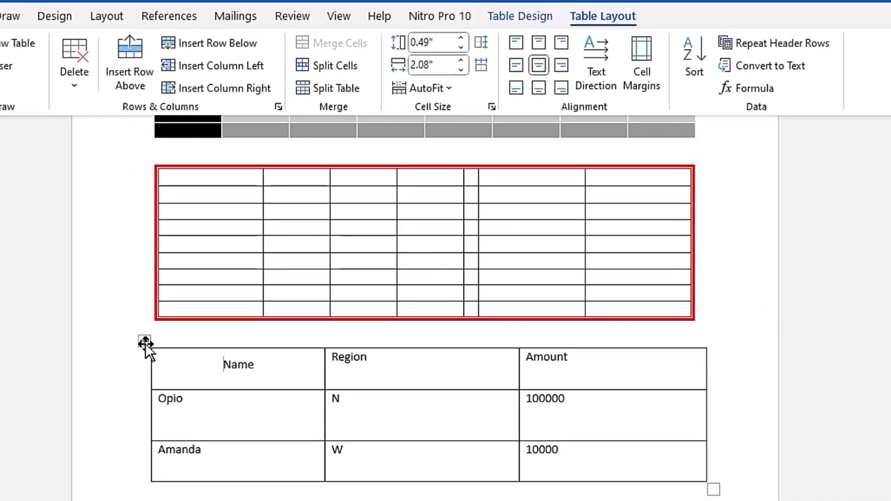
# Step: Center all text in the three-column table both ways, and complete its region entries to Northern and Western
pyautogui.click(145, 342)
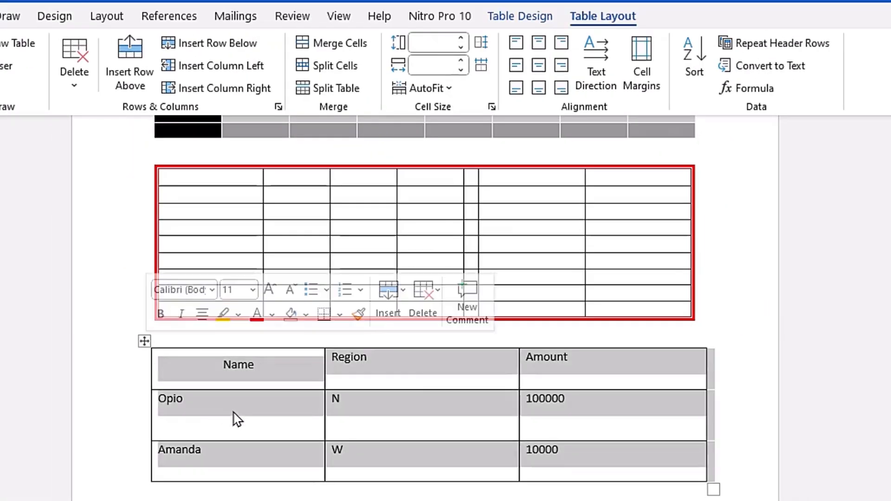
pyautogui.click(539, 66)
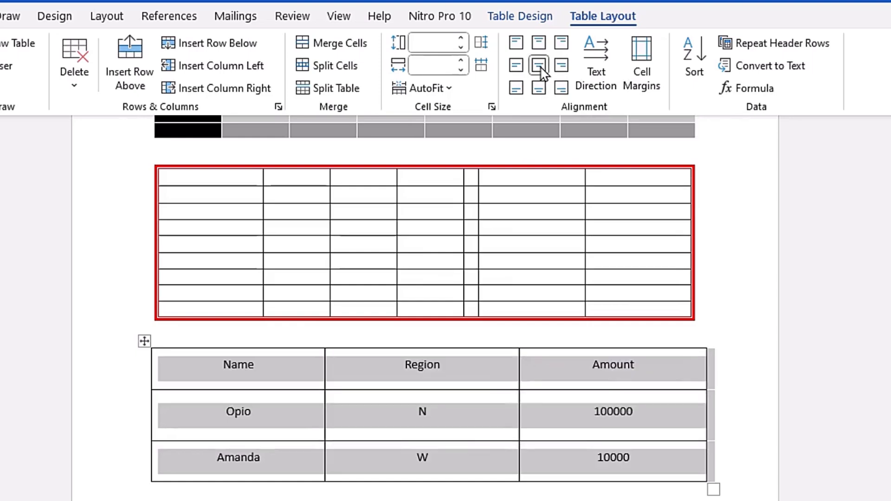
pyautogui.click(411, 423)
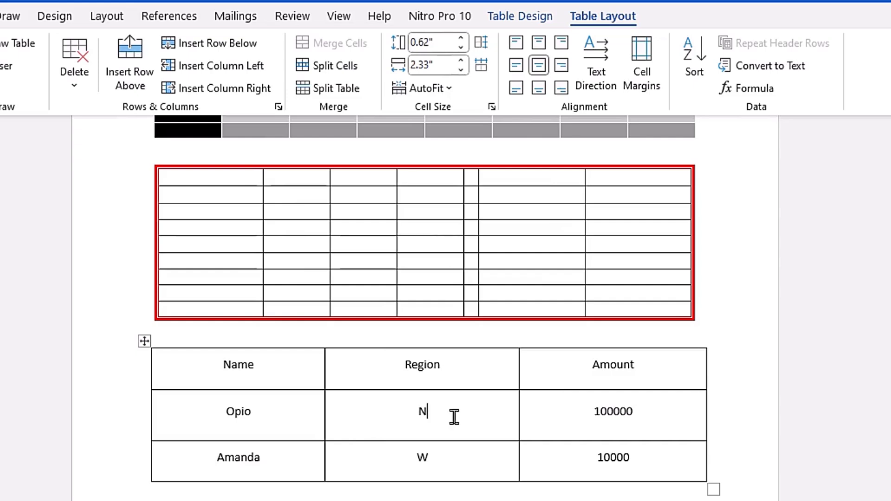
pyautogui.write('o')
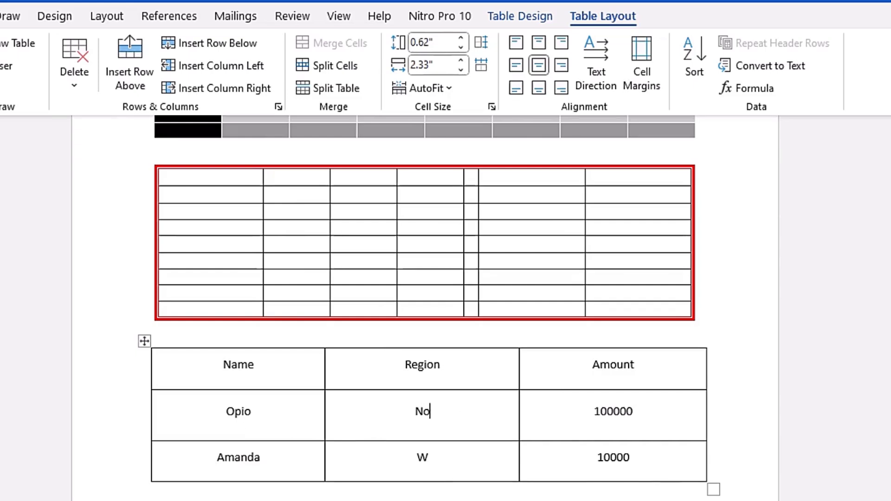
pyautogui.write('rthern')
pyautogui.press('Down')
pyautogui.write('estern')
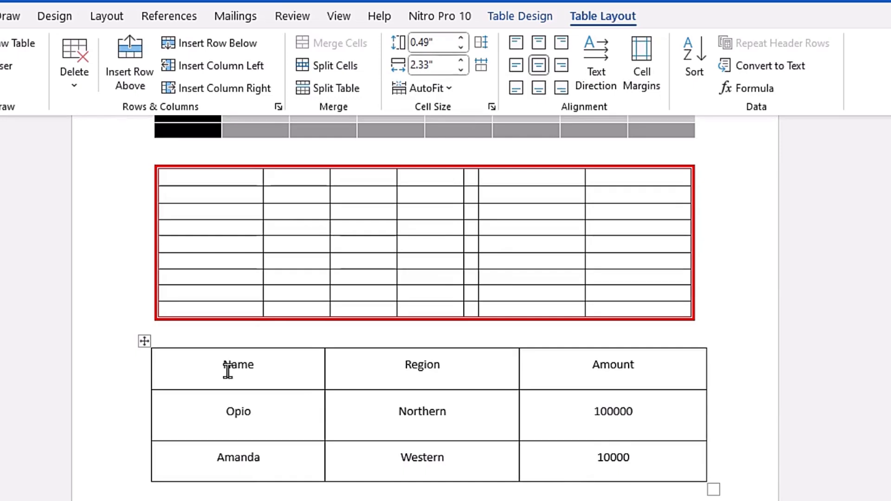
# Step: Rotate the Name cell's text direction through both vertical orientations and back to horizontal
pyautogui.click(212, 370)
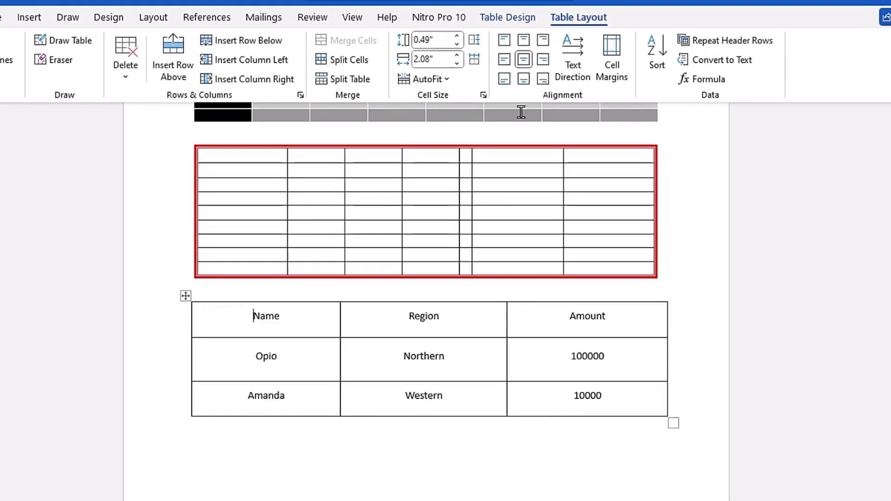
pyautogui.click(578, 47)
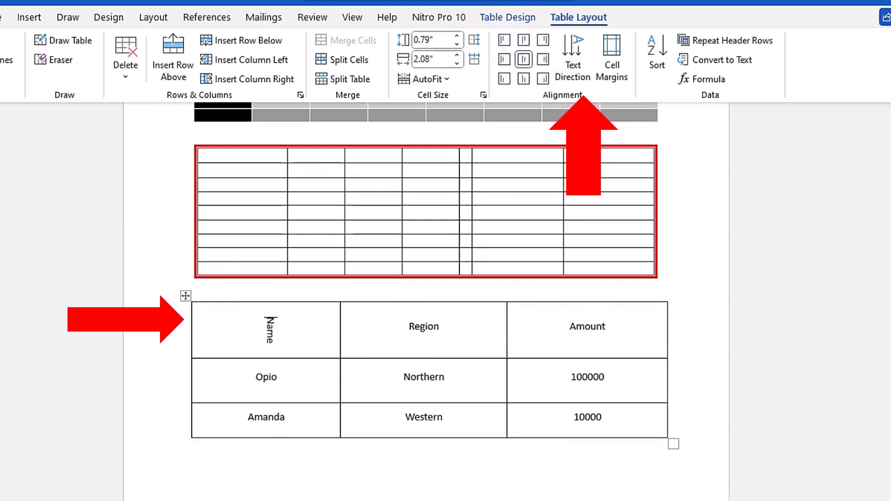
pyautogui.click(573, 51)
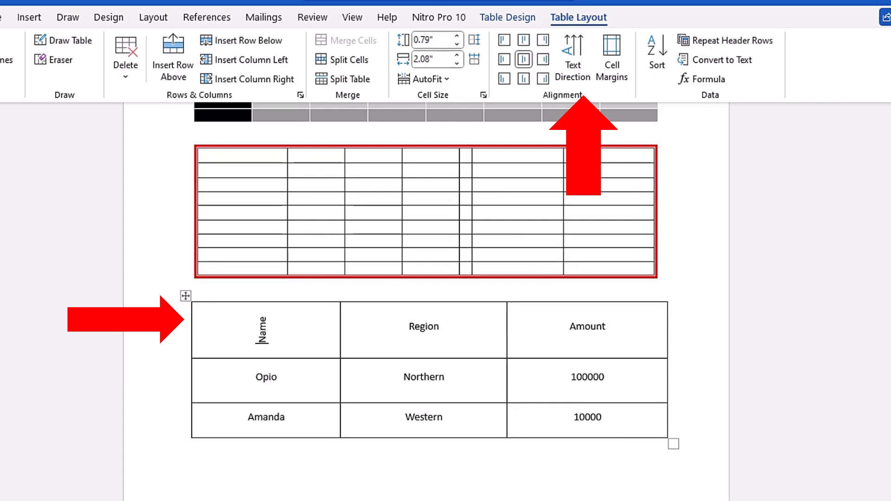
pyautogui.click(576, 63)
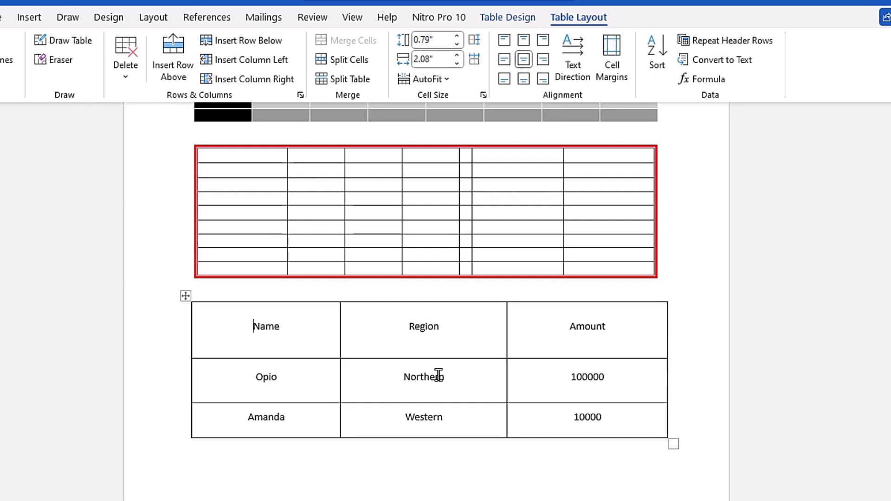
# Step: Cycle the text direction of every cell in the three-column table through both vertical orientations and back to horizontal
pyautogui.keyDown('shift'); pyautogui.click(623, 421); pyautogui.keyUp('shift')
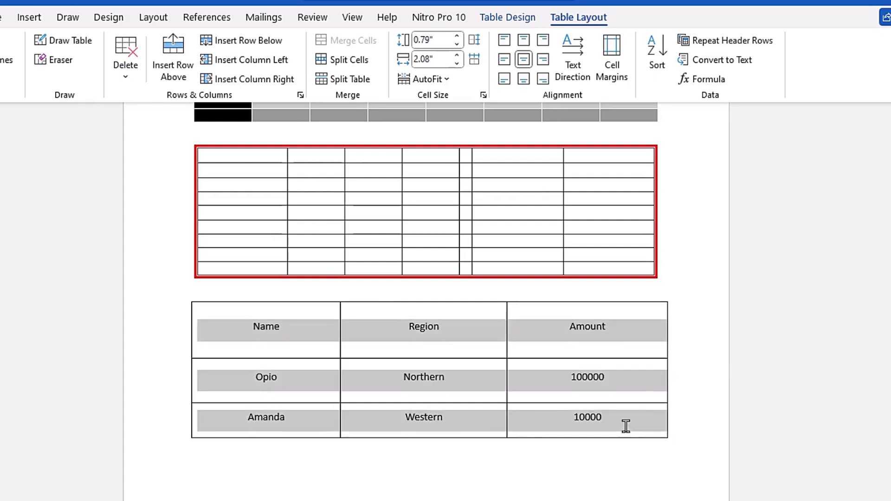
pyautogui.click(573, 60)
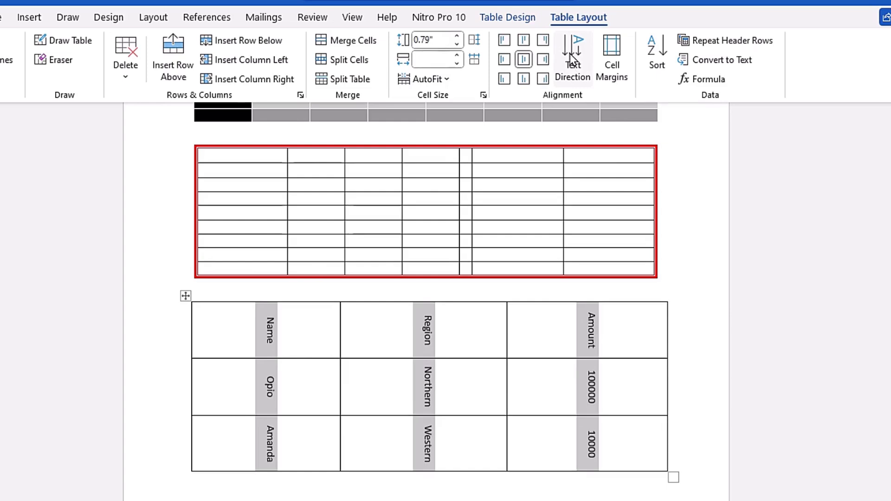
pyautogui.click(573, 60)
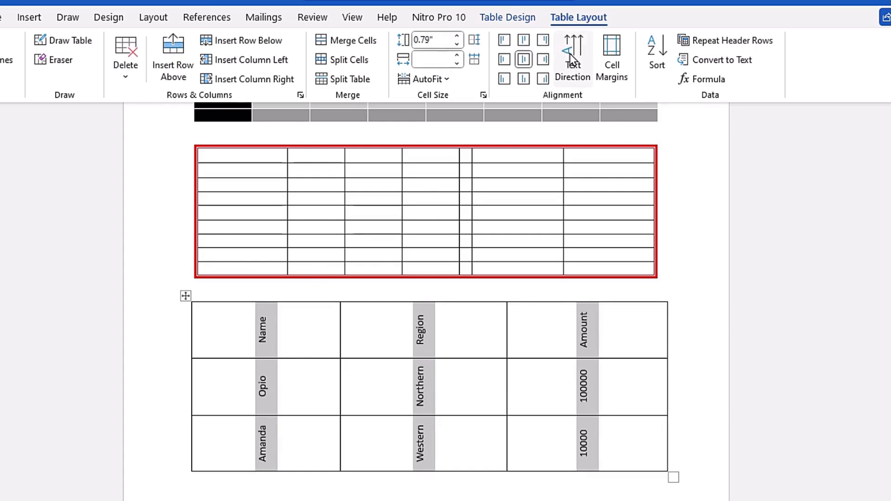
pyautogui.click(570, 59)
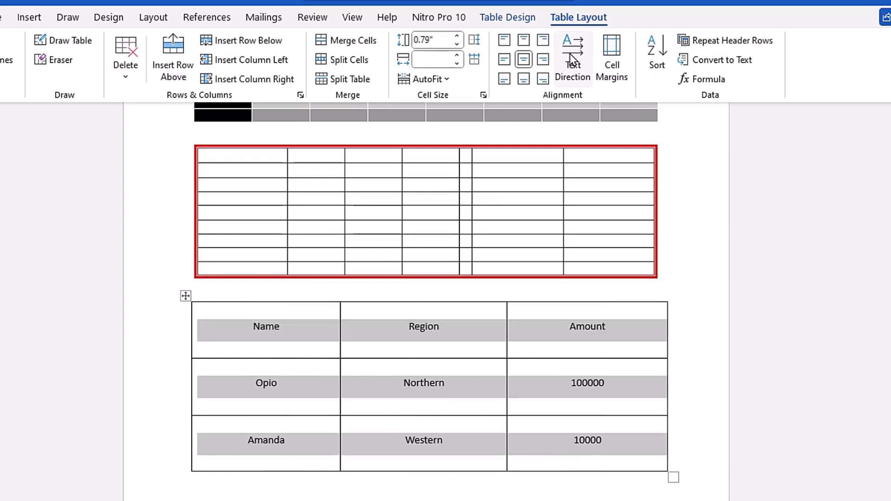